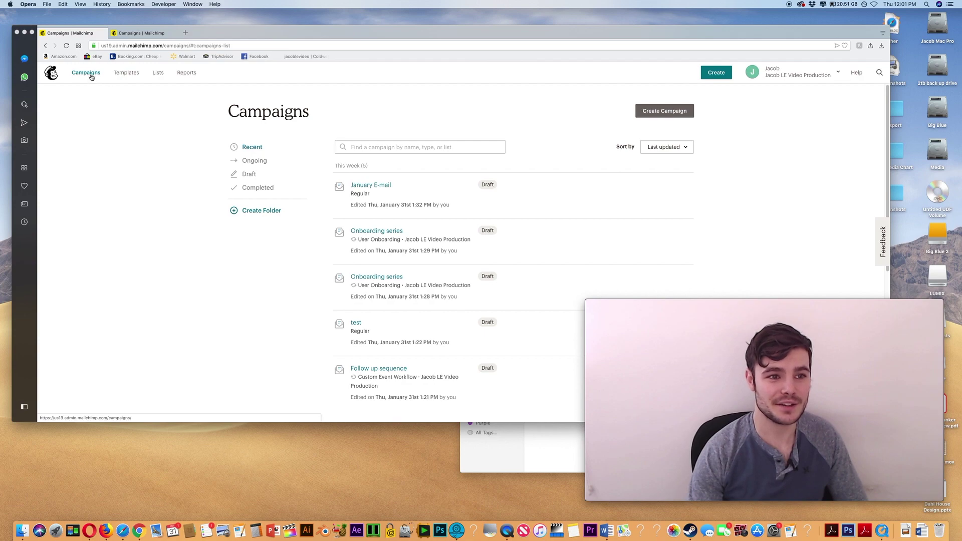
Step: Create a Welcome new subscribers automation using the Onboarding series recipe for the existing audience
{"action": "left_click", "coordinate": [717, 72]}
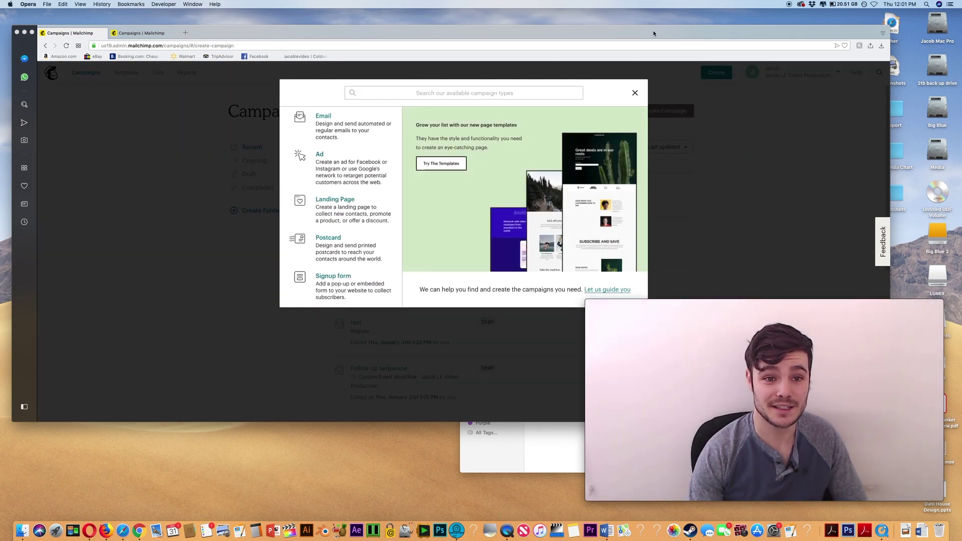
{"action": "left_click", "coordinate": [332, 127]}
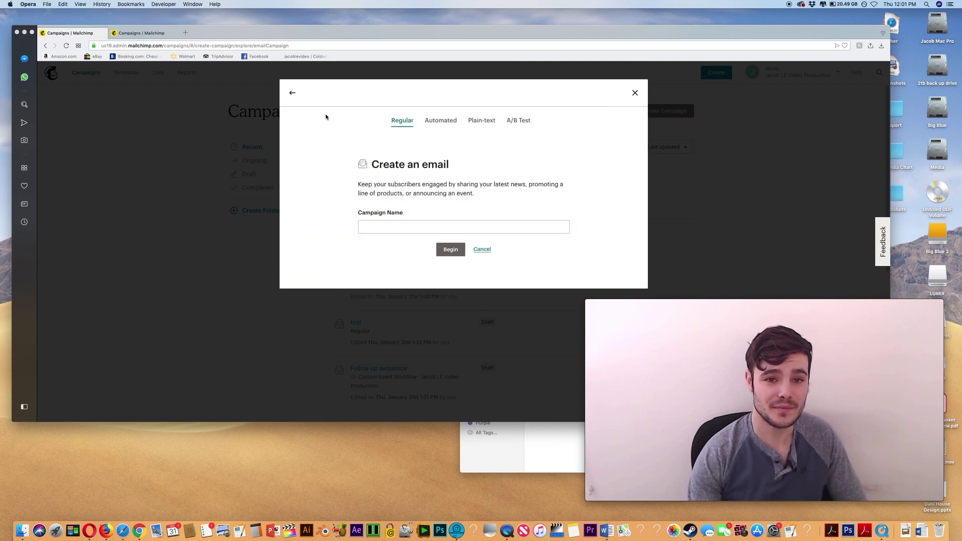
{"action": "left_click", "coordinate": [442, 127]}
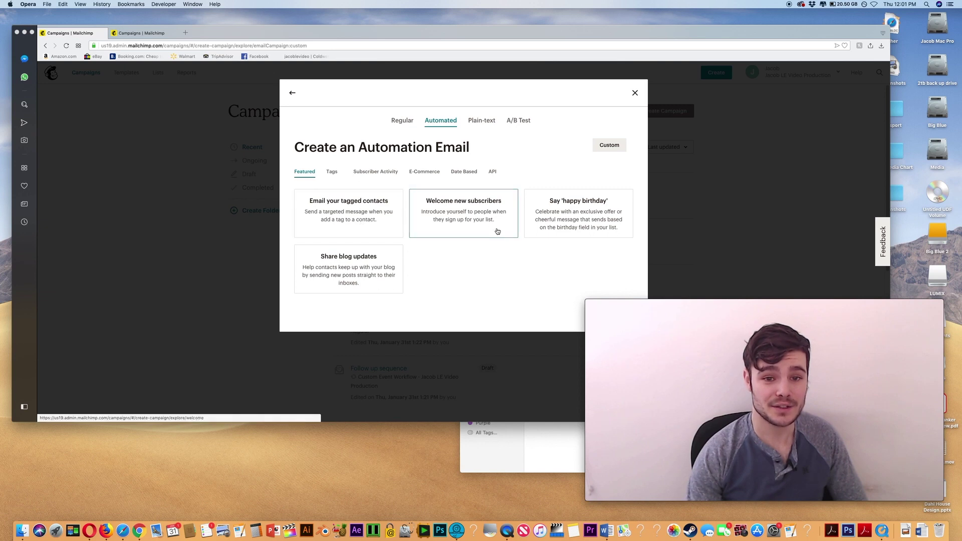
{"action": "left_click", "coordinate": [461, 219]}
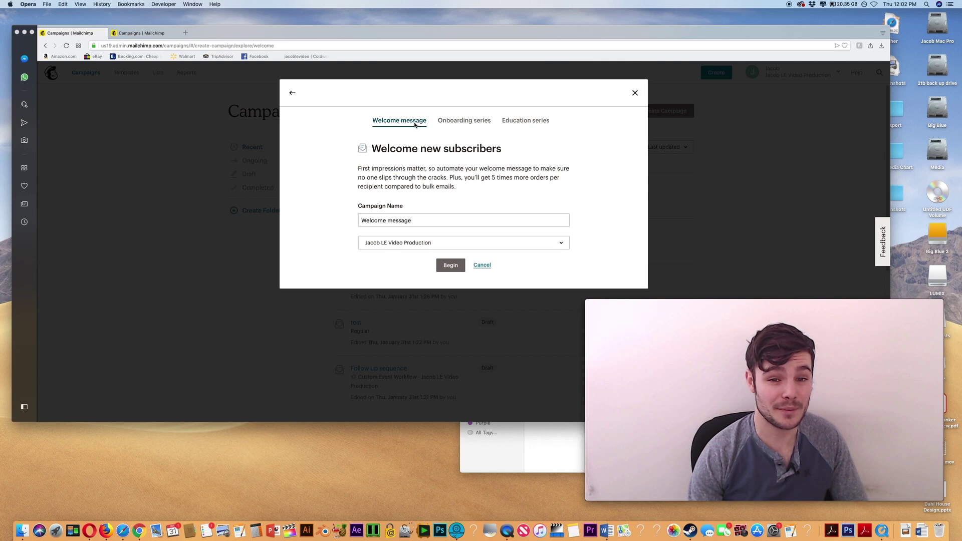
{"action": "left_click", "coordinate": [457, 125]}
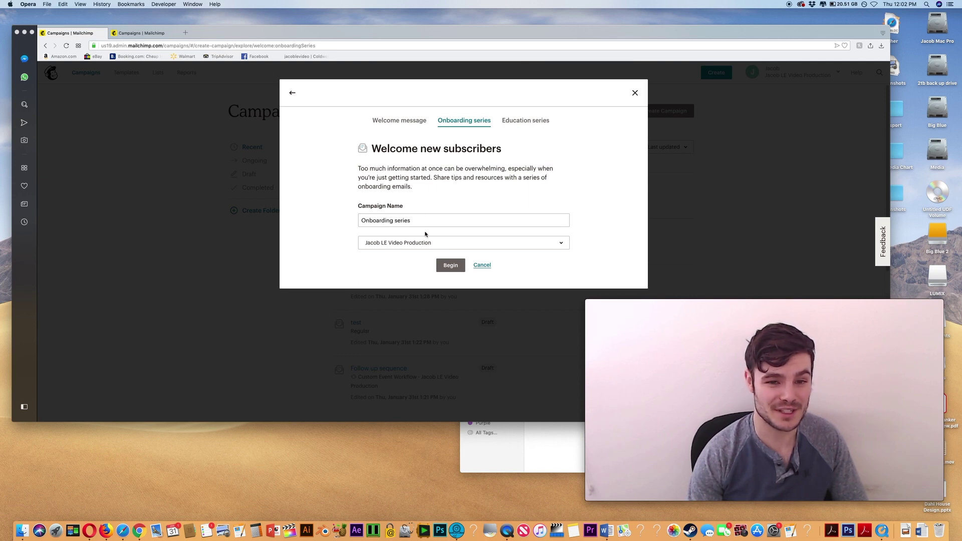
{"action": "left_click", "coordinate": [453, 246]}
{"action": "left_click", "coordinate": [420, 280]}
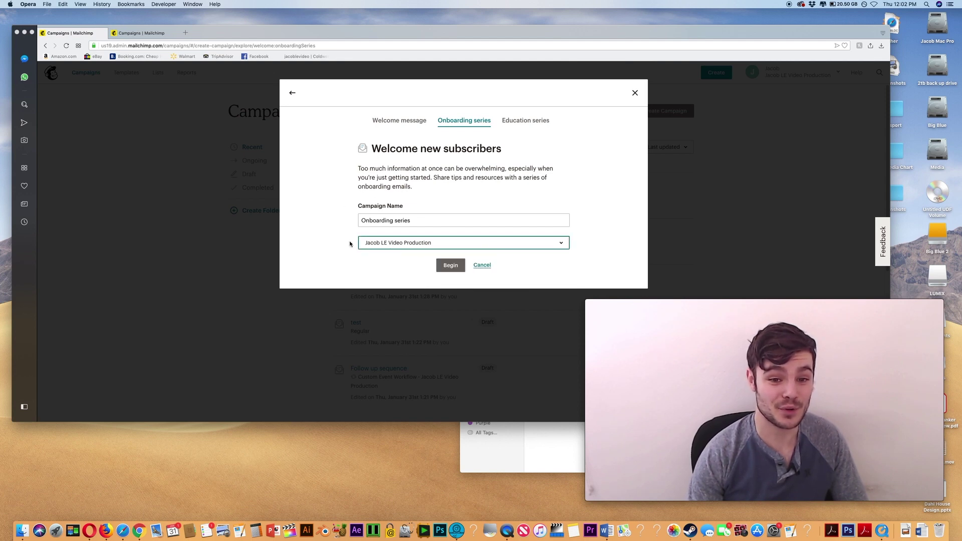
{"action": "left_click", "coordinate": [446, 265]}
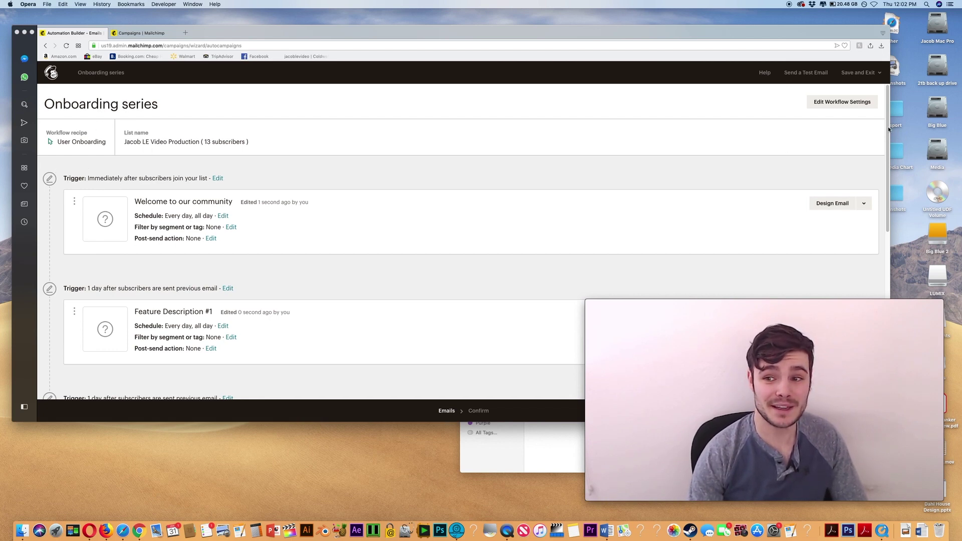
Step: Scroll through the Onboarding series workflow to review the welcome email and Feature Description emails
{"action": "scroll", "coordinate": [884, 130], "scroll_direction": "down", "scroll_amount": 3}
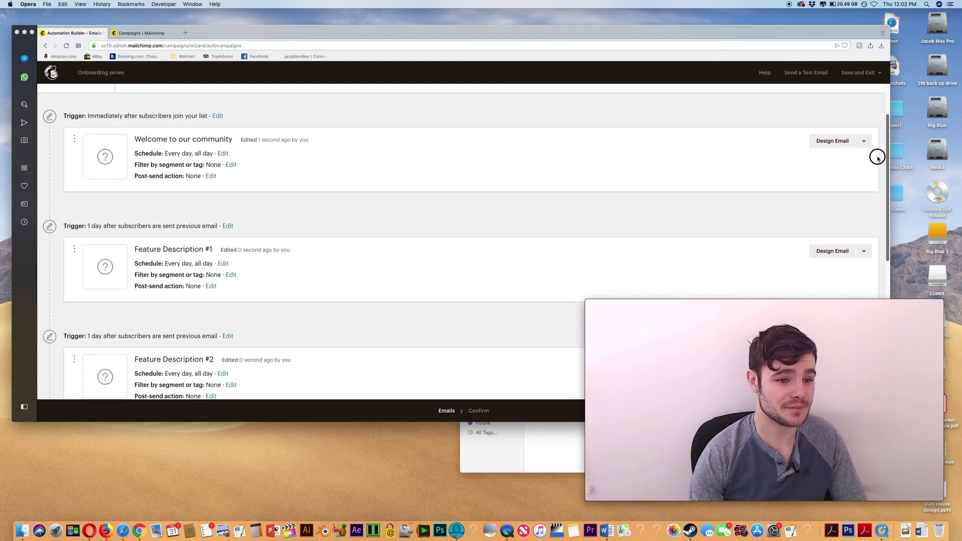
{"action": "scroll", "coordinate": [877, 159], "scroll_direction": "down", "scroll_amount": 3}
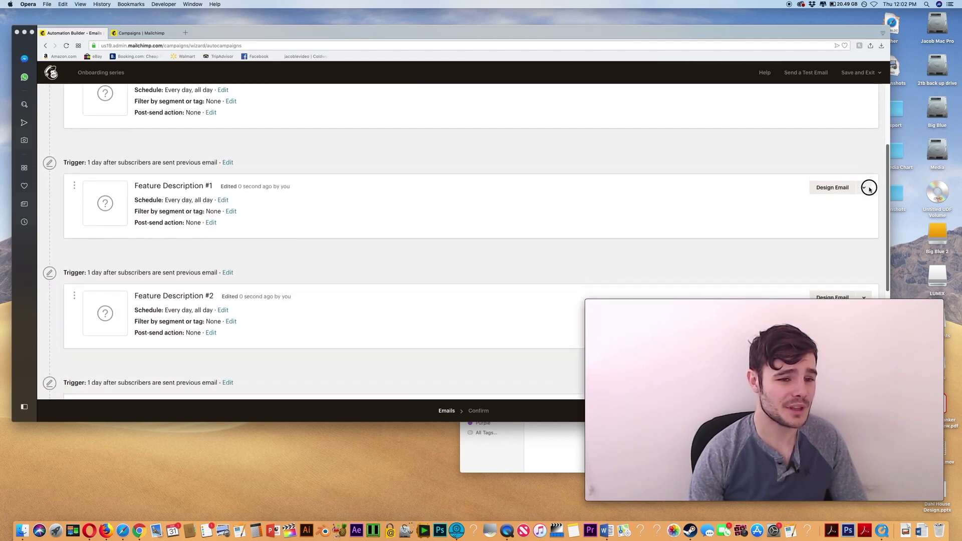
{"action": "scroll", "coordinate": [869, 188], "scroll_direction": "down", "scroll_amount": 2}
{"action": "scroll", "coordinate": [862, 189], "scroll_direction": "up", "scroll_amount": 1}
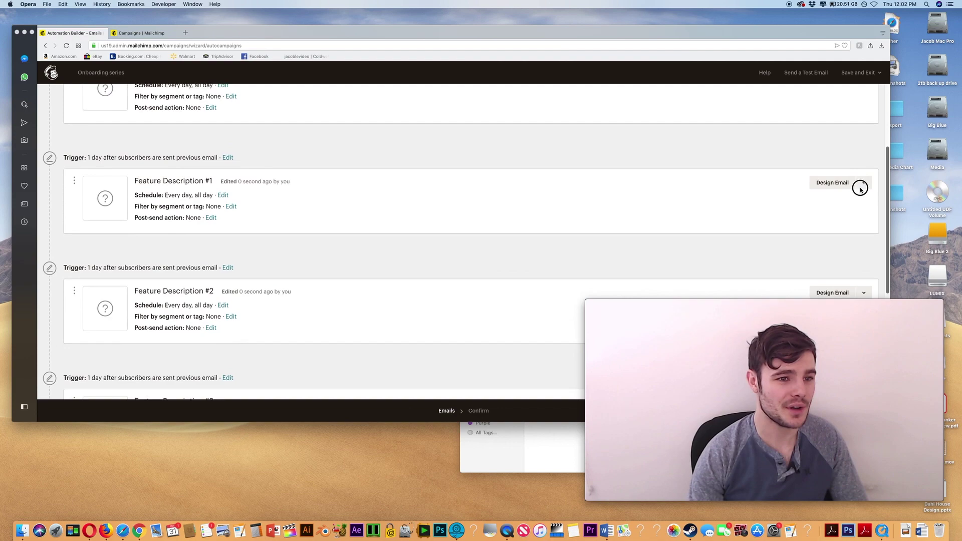
{"action": "scroll", "coordinate": [860, 165], "scroll_direction": "up", "scroll_amount": 3}
{"action": "scroll", "coordinate": [856, 172], "scroll_direction": "down", "scroll_amount": 5}
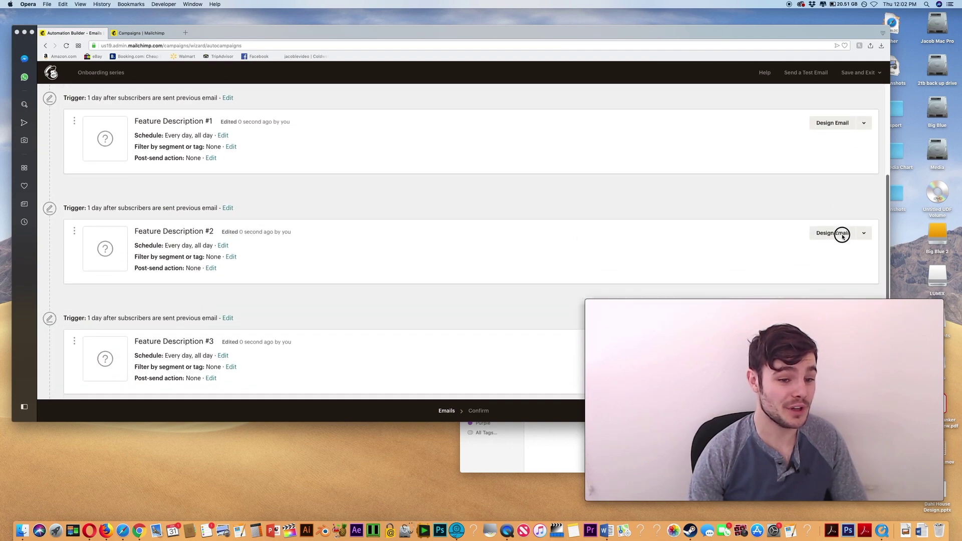
{"action": "scroll", "coordinate": [839, 261], "scroll_direction": "down", "scroll_amount": 4}
{"action": "scroll", "coordinate": [834, 251], "scroll_direction": "up", "scroll_amount": 8}
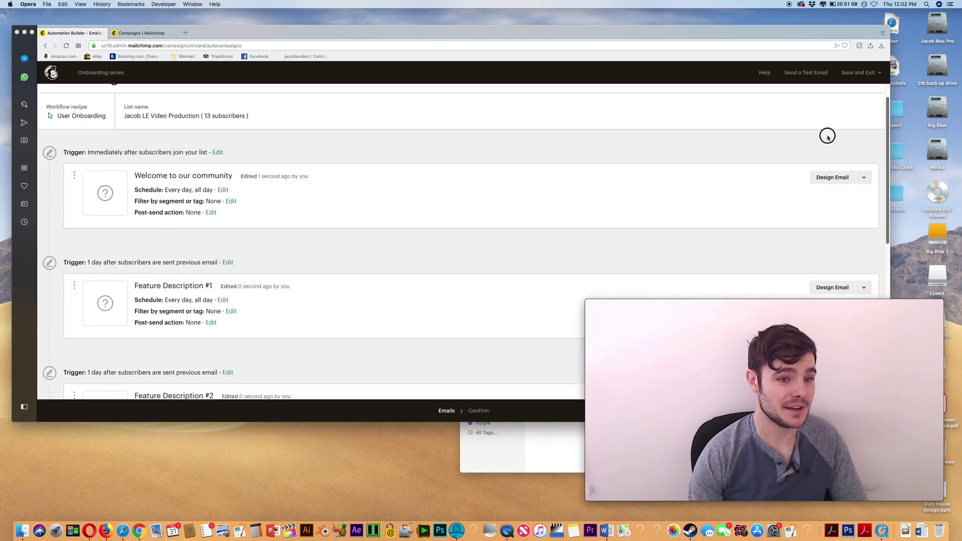
{"action": "scroll", "coordinate": [827, 136], "scroll_direction": "up", "scroll_amount": 2}
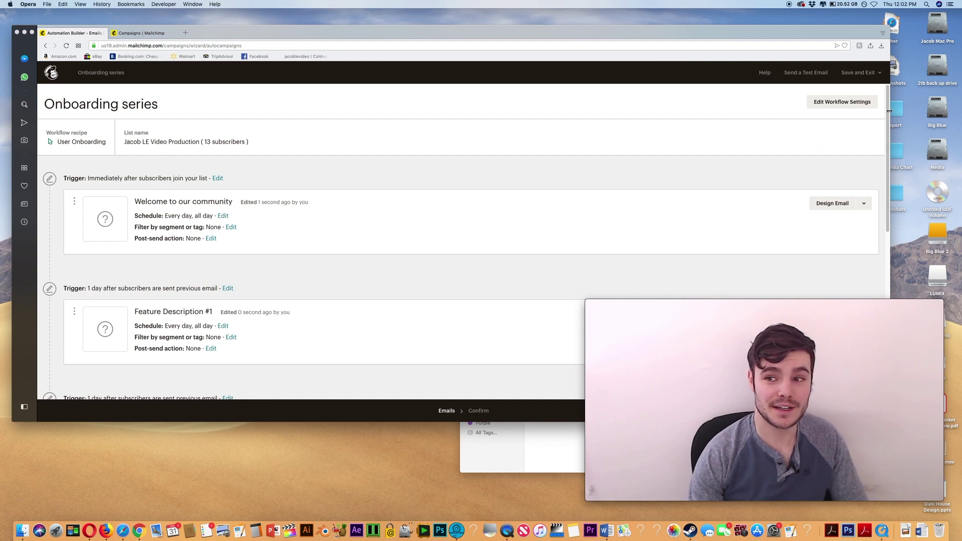
{"action": "left_click_drag", "start_coordinate": [887, 113], "coordinate": [874, 157]}
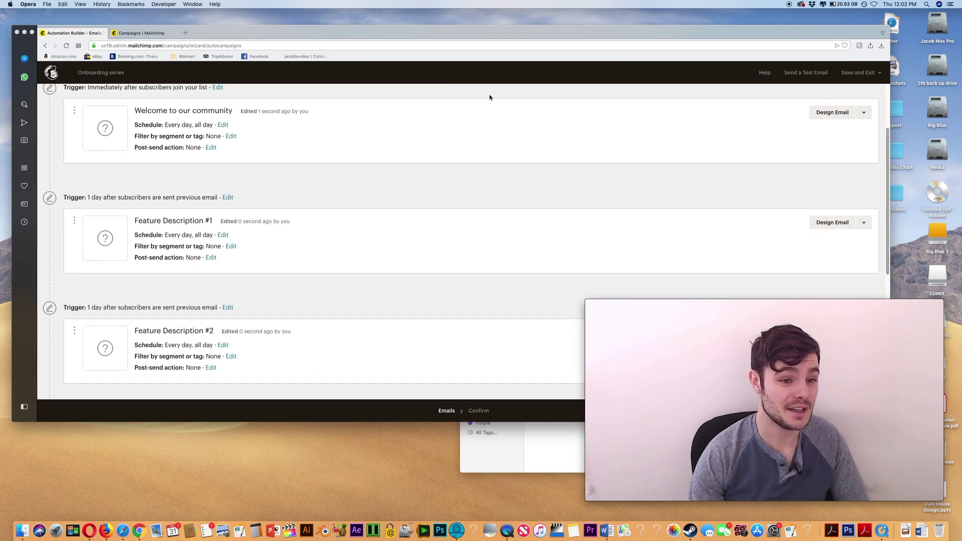
Step: Keep Feature Description #1's trigger delay at 1 day after the welcome email and update it
{"action": "left_click", "coordinate": [226, 197]}
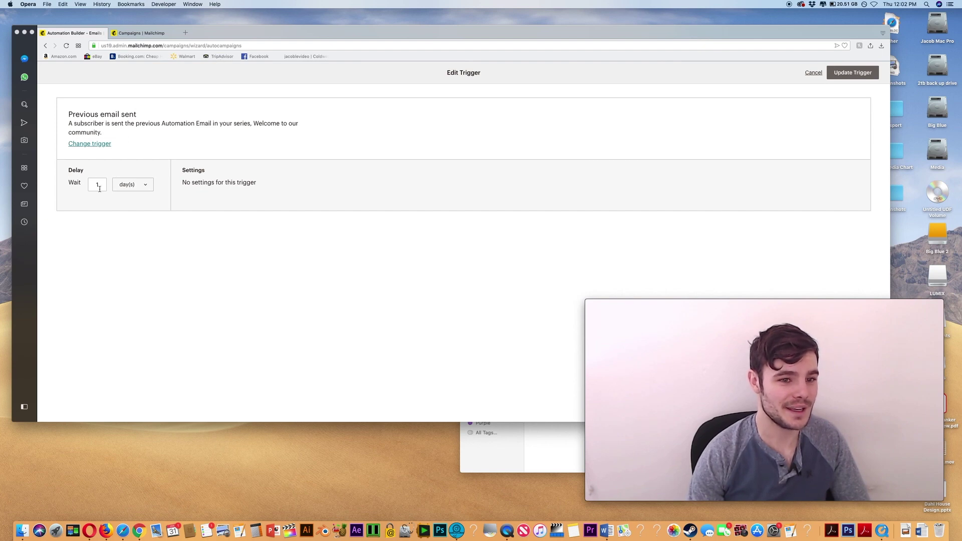
{"action": "left_click", "coordinate": [128, 184]}
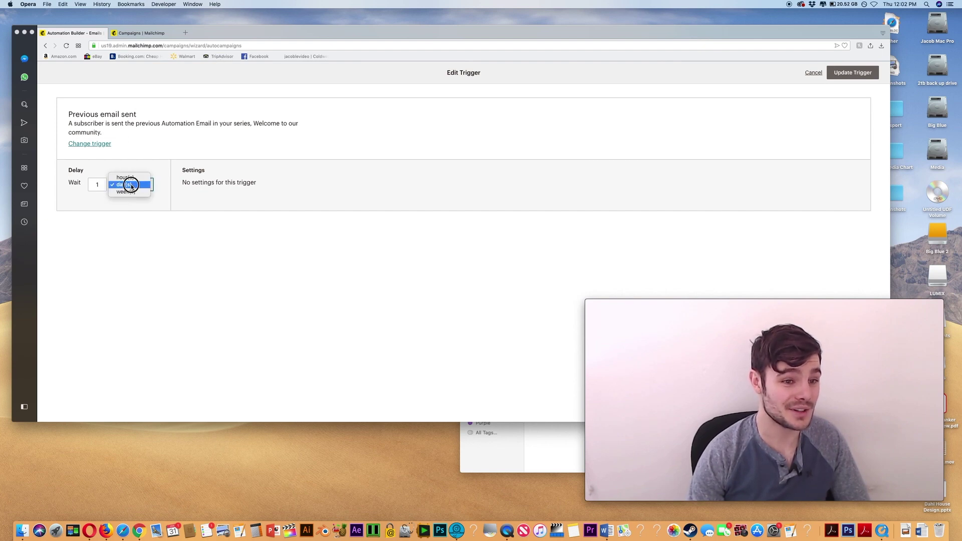
{"action": "left_click", "coordinate": [210, 156]}
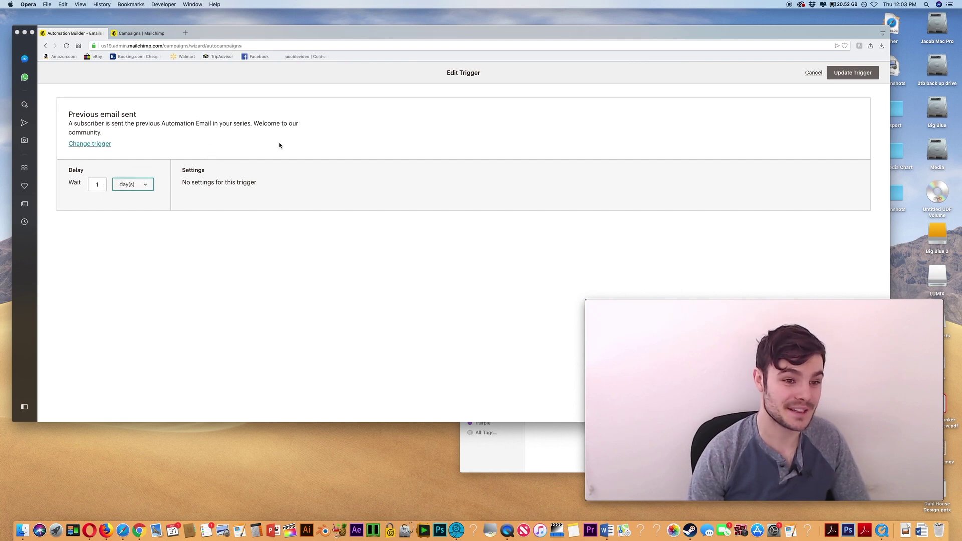
{"action": "left_click", "coordinate": [852, 73]}
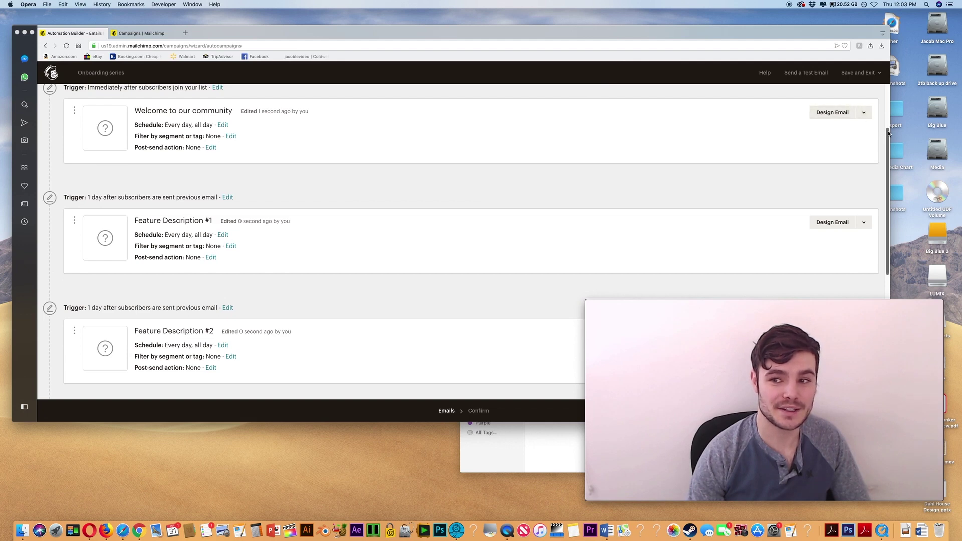
Step: Delete the Feature Description #4 email, confirming by typing DELETE
{"action": "left_click_drag", "start_coordinate": [887, 129], "coordinate": [888, 141]}
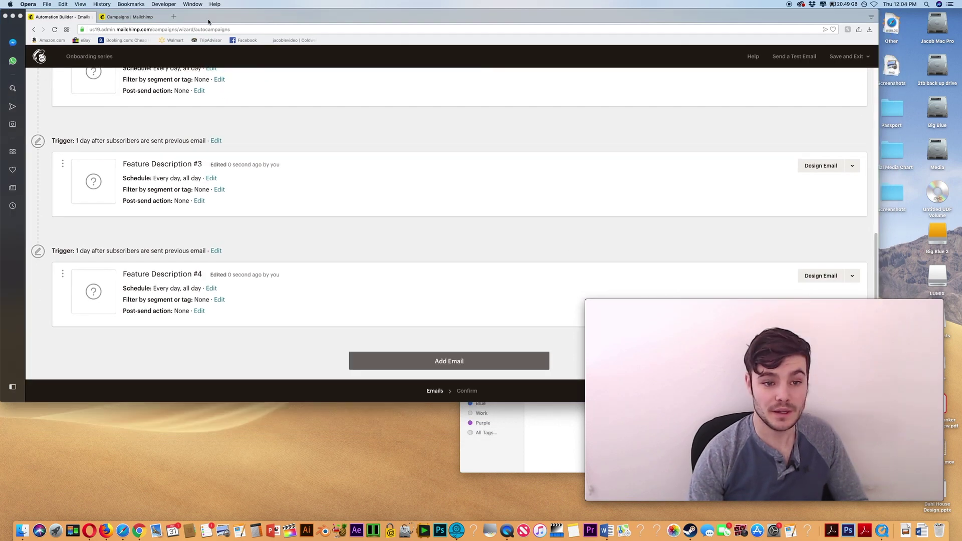
{"action": "left_click", "coordinate": [852, 276]}
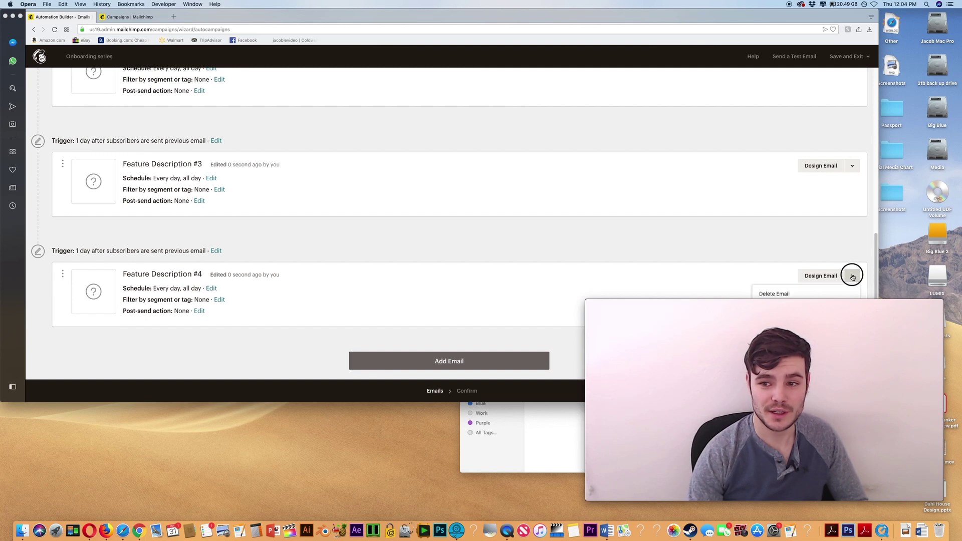
{"action": "left_click", "coordinate": [801, 293]}
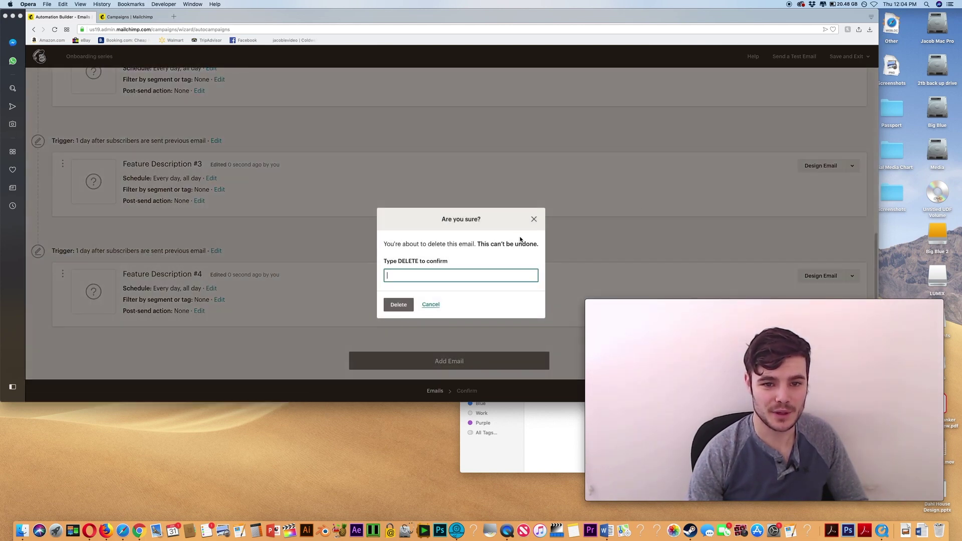
{"action": "type", "text": "DEL"}
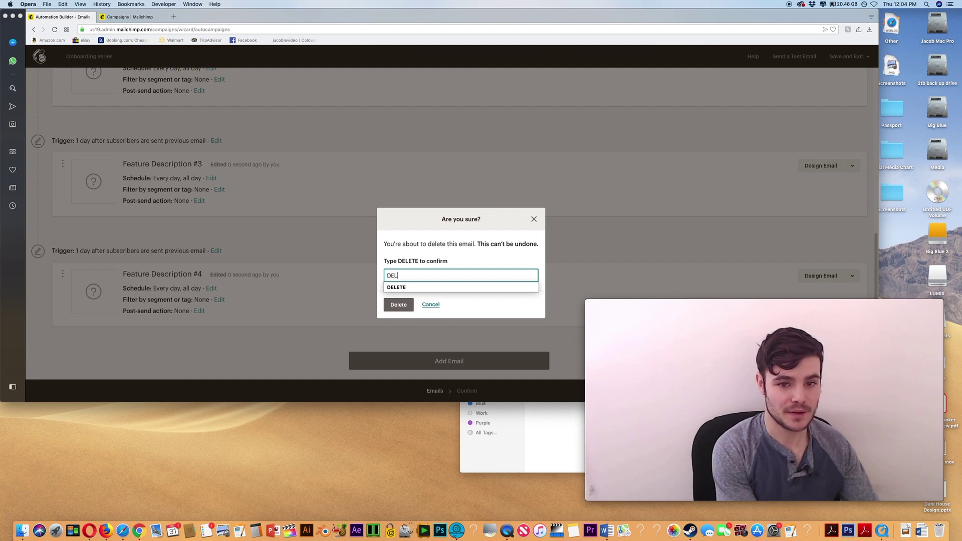
{"action": "type", "text": "ETE"}
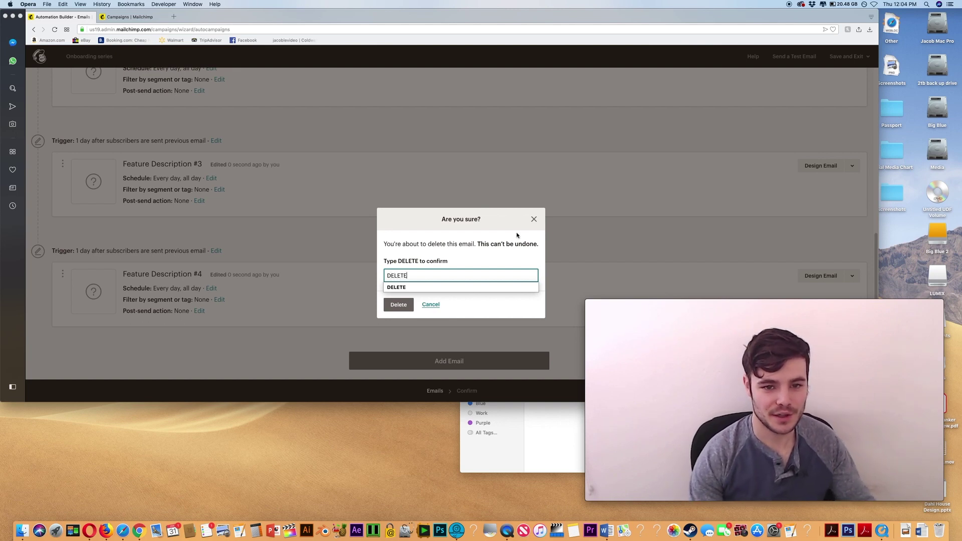
{"action": "left_click", "coordinate": [403, 305]}
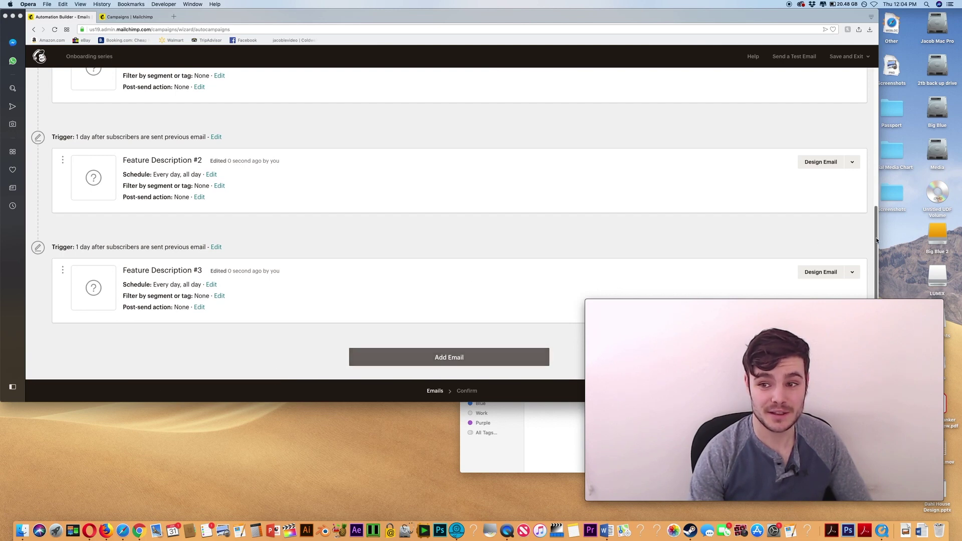
{"action": "left_click_drag", "start_coordinate": [878, 240], "coordinate": [871, 88]}
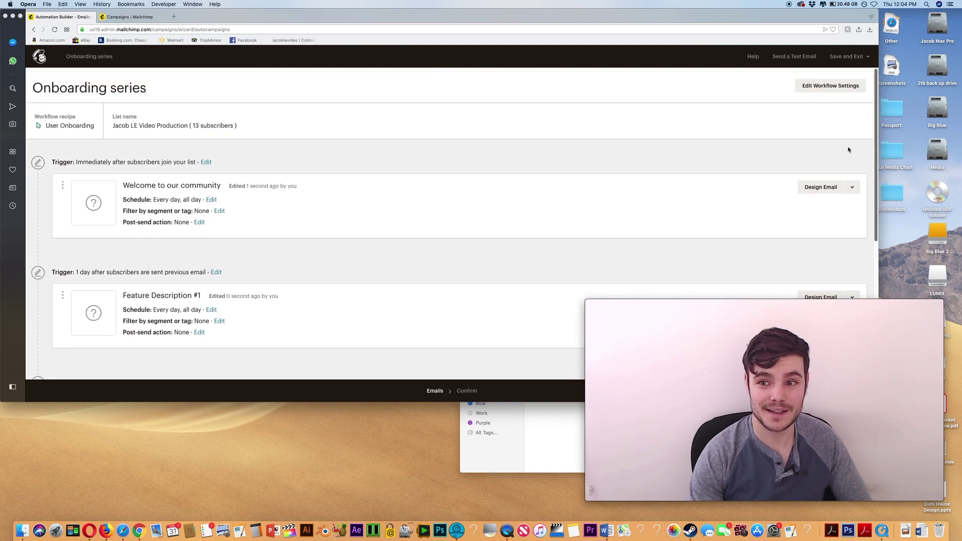
Step: Open the Welcome to our community email's setup, then return to the workflow
{"action": "left_click", "coordinate": [824, 187]}
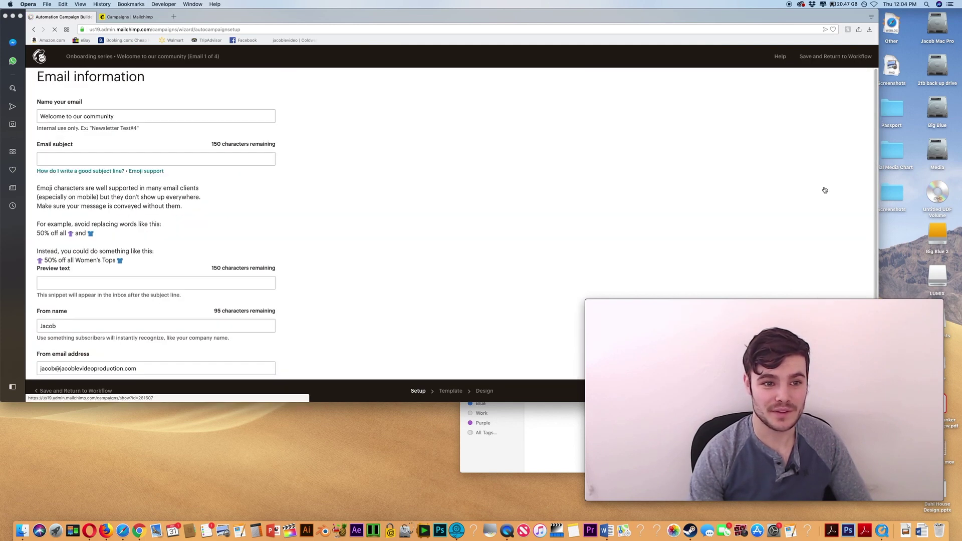
{"action": "left_click", "coordinate": [88, 158]}
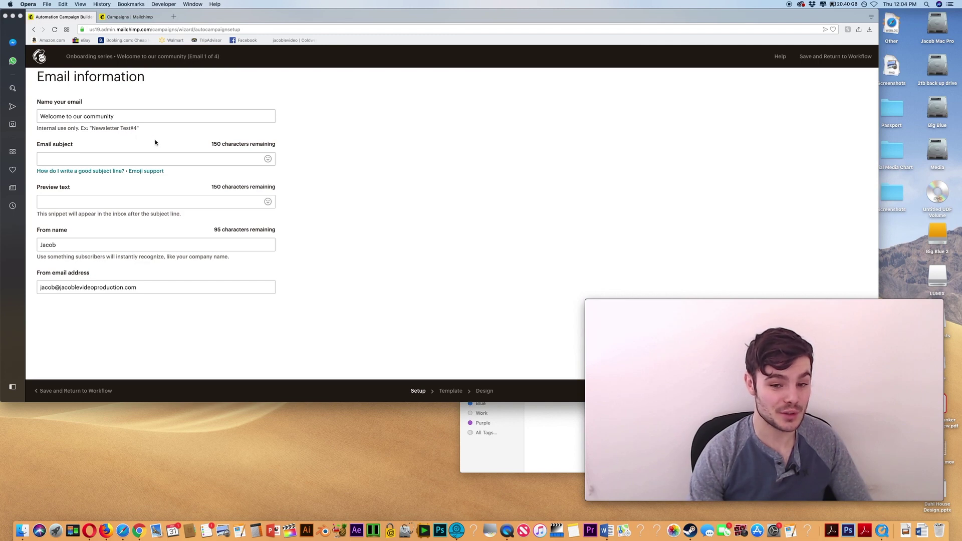
{"action": "left_click", "coordinate": [34, 29]}
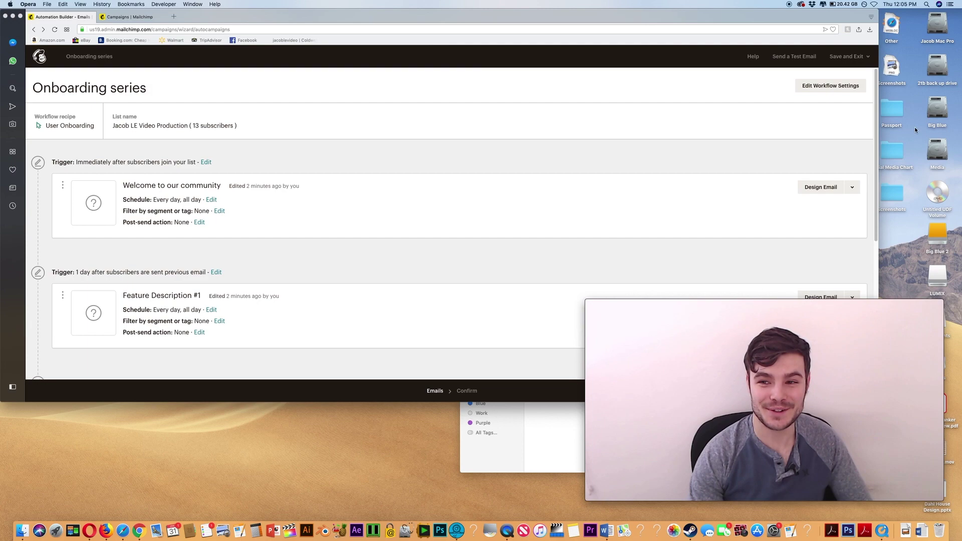
Step: Enter 'test' as Feature Description #2's email subject and preview text
{"action": "scroll", "coordinate": [876, 86], "scroll_direction": "down", "scroll_amount": 5}
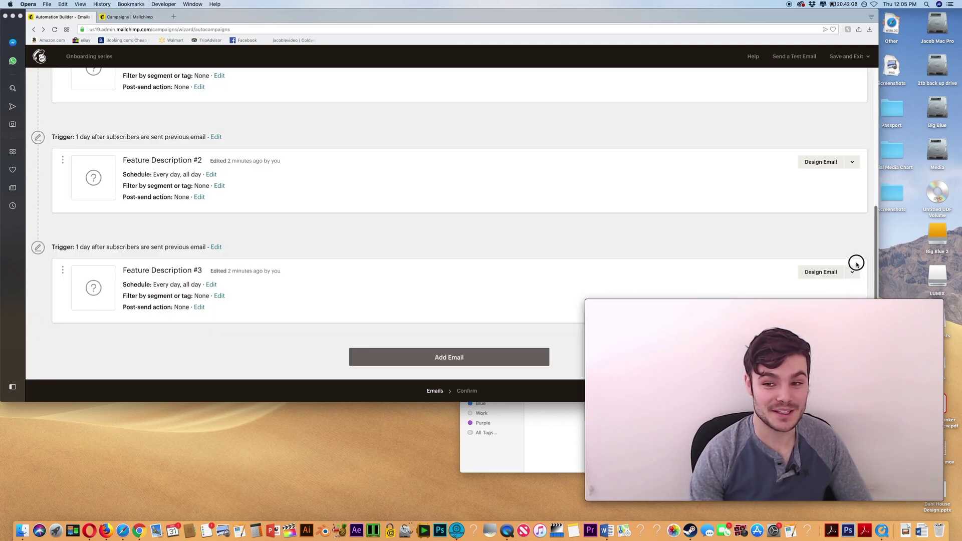
{"action": "scroll", "coordinate": [856, 262], "scroll_direction": "up", "scroll_amount": 5}
{"action": "scroll", "coordinate": [857, 86], "scroll_direction": "down", "scroll_amount": 5}
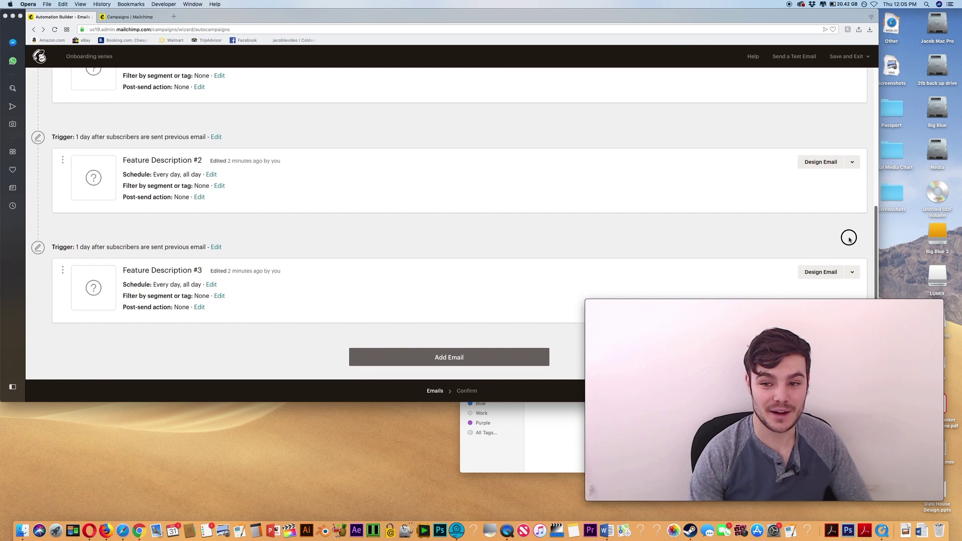
{"action": "left_click", "coordinate": [814, 162]}
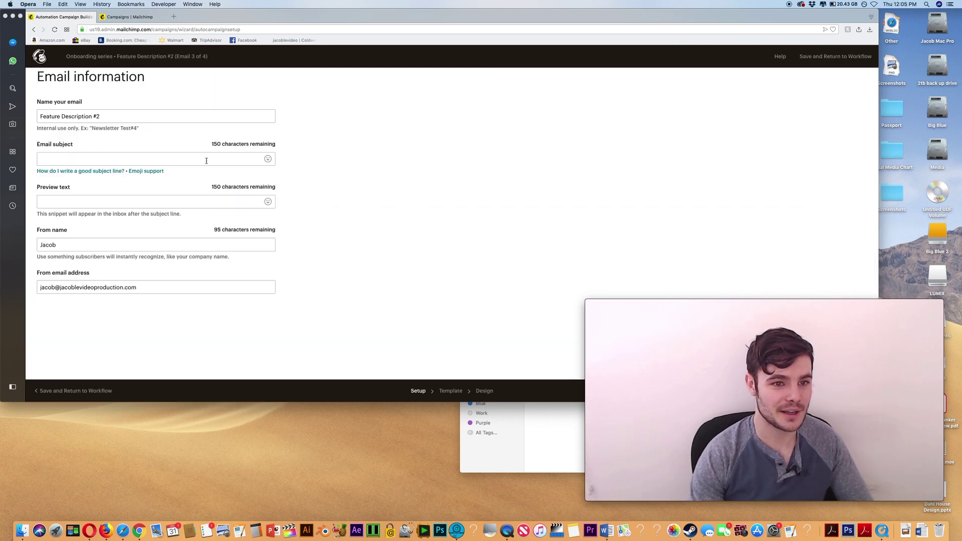
{"action": "left_click", "coordinate": [206, 160]}
{"action": "type", "text": "test"}
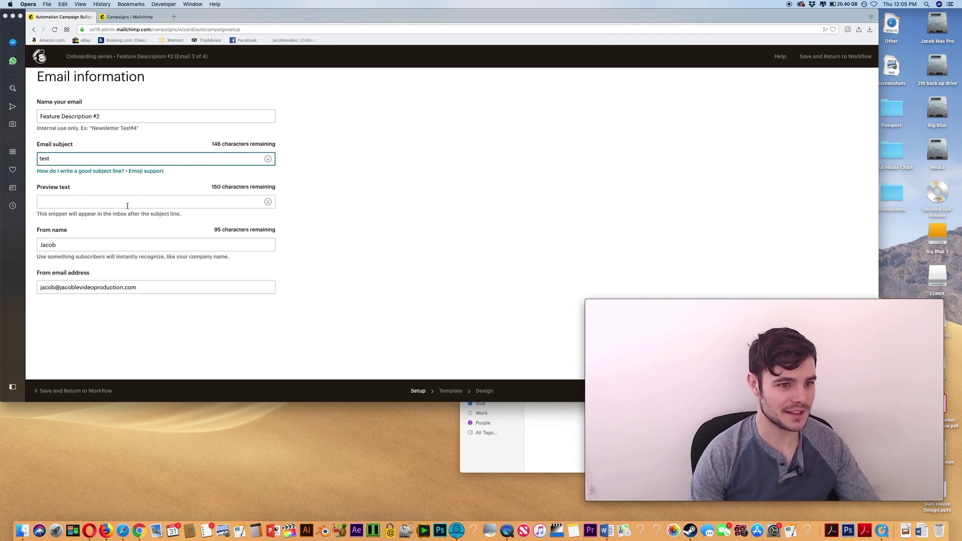
{"action": "left_click", "coordinate": [129, 202]}
{"action": "type", "text": "test"}
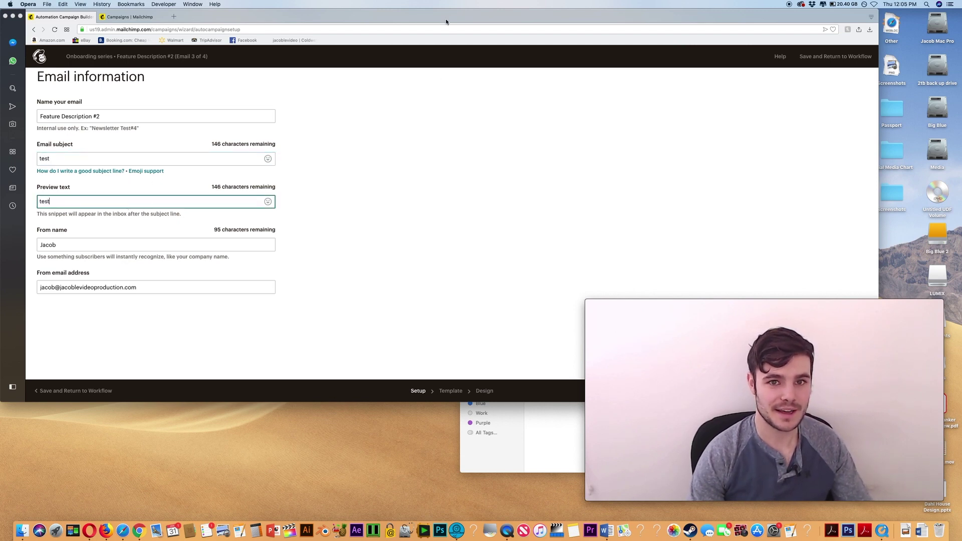
{"action": "left_click_drag", "start_coordinate": [446, 22], "coordinate": [162, 12]}
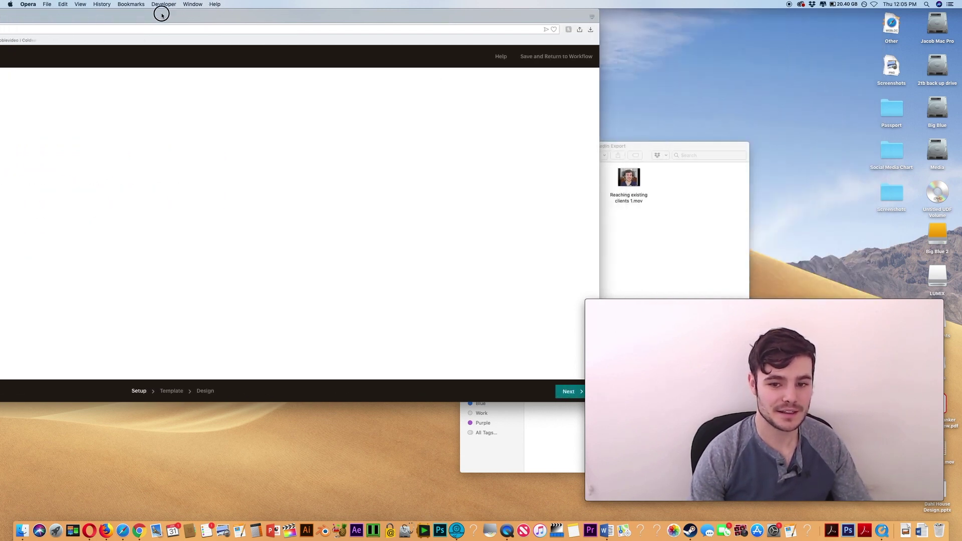
Step: Choose the Follow Up layout template for the Feature Description #2 email
{"action": "left_click", "coordinate": [558, 389]}
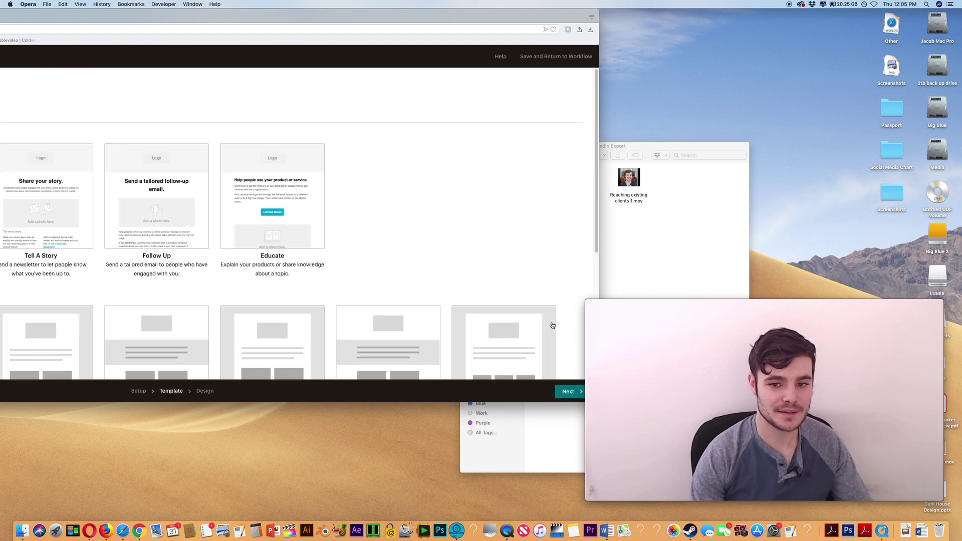
{"action": "left_click_drag", "start_coordinate": [380, 20], "coordinate": [325, 2]}
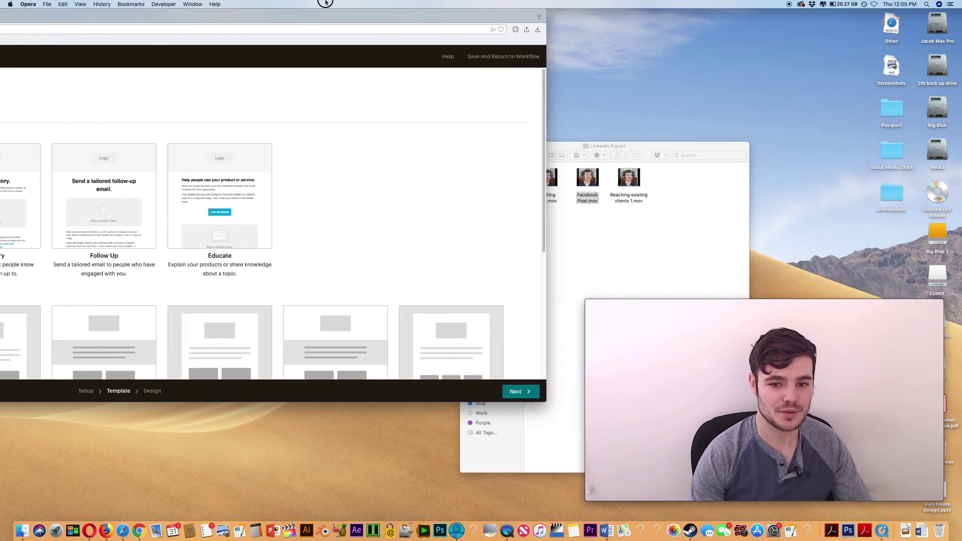
{"action": "left_click", "coordinate": [521, 391]}
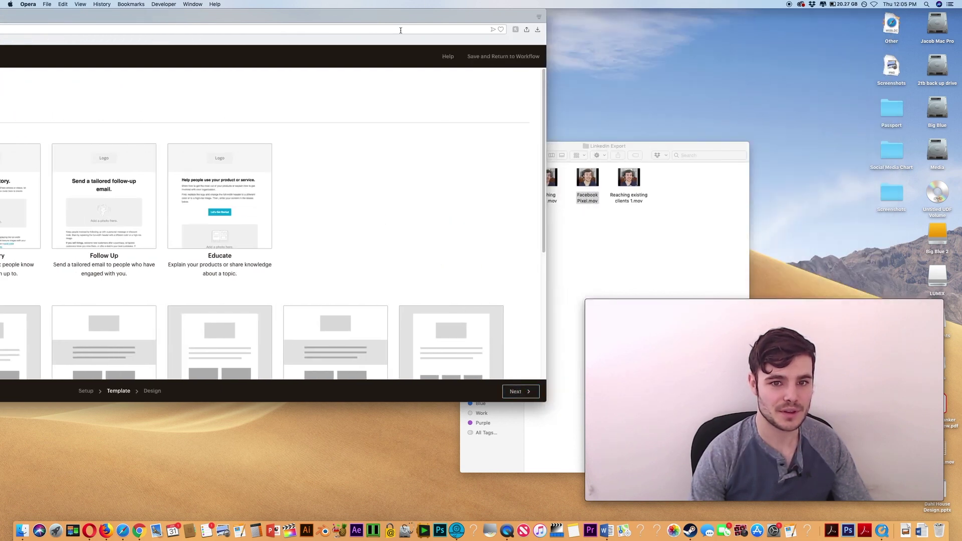
{"action": "left_click_drag", "start_coordinate": [399, 17], "coordinate": [755, 17]}
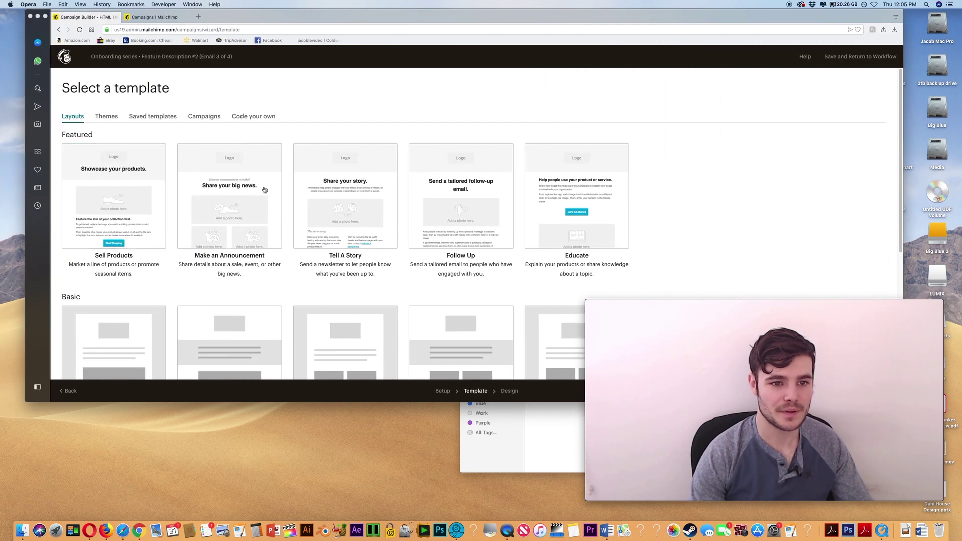
{"action": "left_click", "coordinate": [475, 186]}
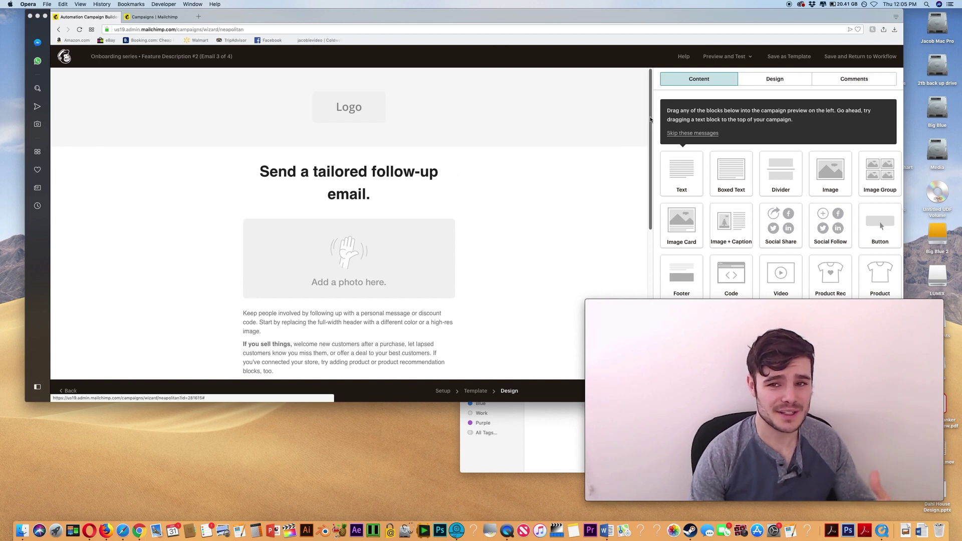
Step: Save the Feature Description #2 design and advance the series to its Confirm step
{"action": "left_click_drag", "start_coordinate": [651, 120], "coordinate": [619, 240]}
{"action": "left_click_drag", "start_coordinate": [599, 15], "coordinate": [295, 48]}
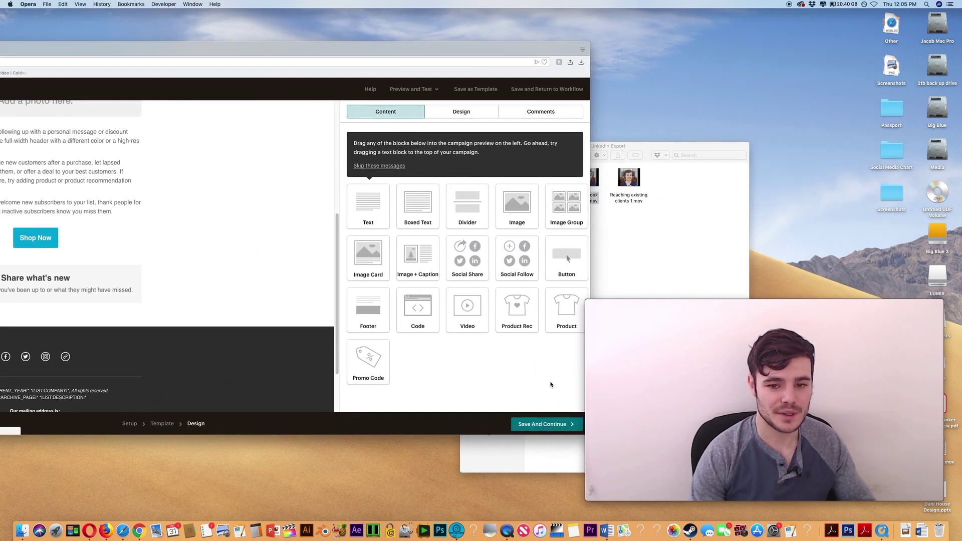
{"action": "left_click", "coordinate": [555, 424]}
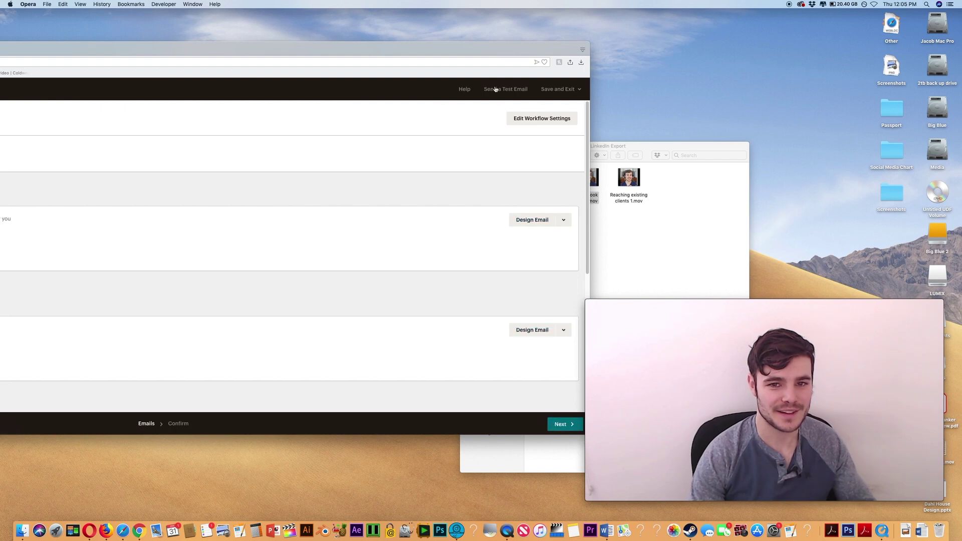
{"action": "left_click", "coordinate": [561, 424]}
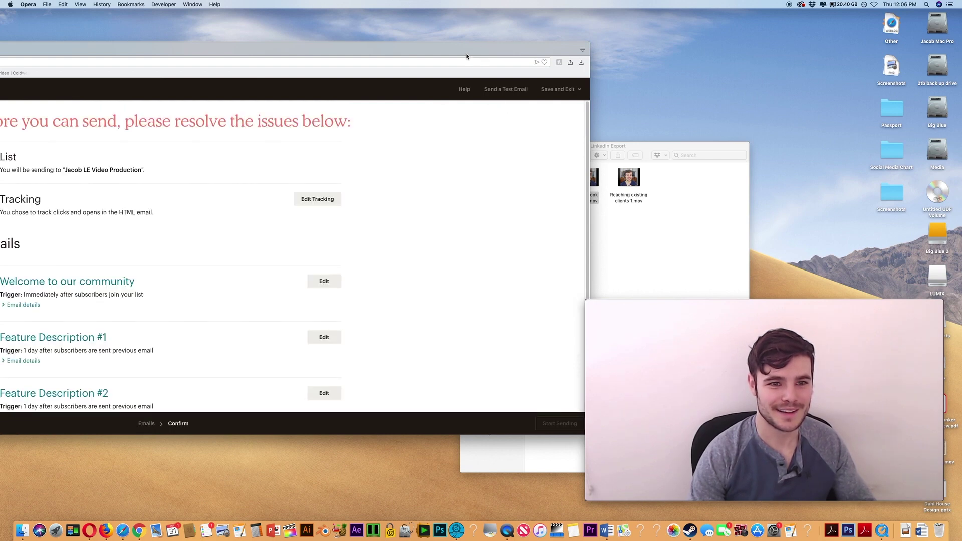
Step: Review the email list on the Confirm page, then switch to the Campaigns list
{"action": "left_click_drag", "start_coordinate": [466, 56], "coordinate": [685, 10]}
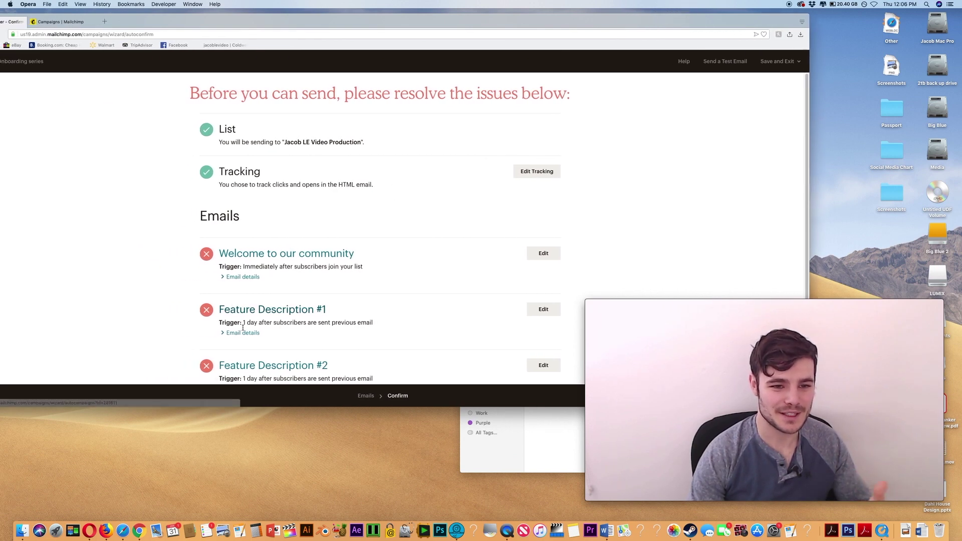
{"action": "left_click_drag", "start_coordinate": [807, 120], "coordinate": [795, 188]}
{"action": "left_click_drag", "start_coordinate": [447, 19], "coordinate": [557, 27]}
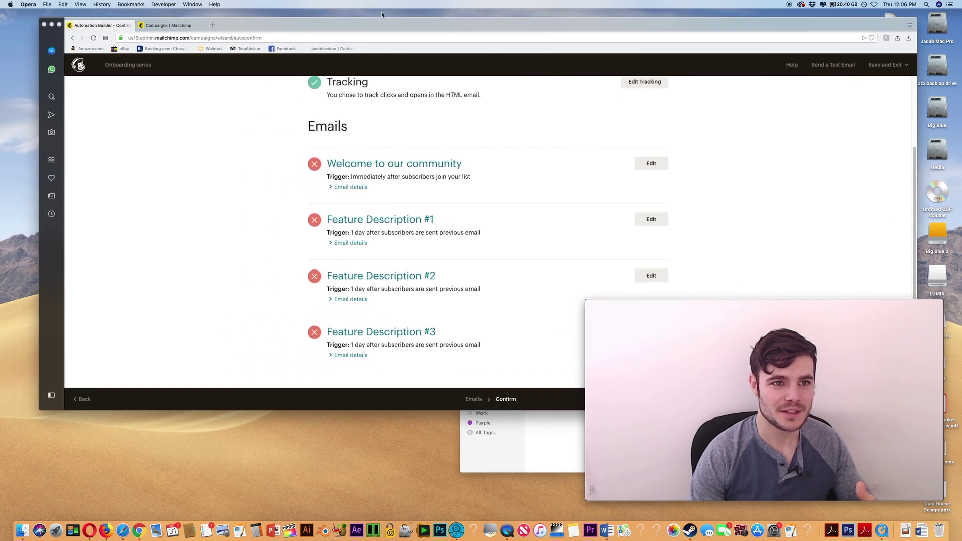
{"action": "left_click", "coordinate": [161, 27]}
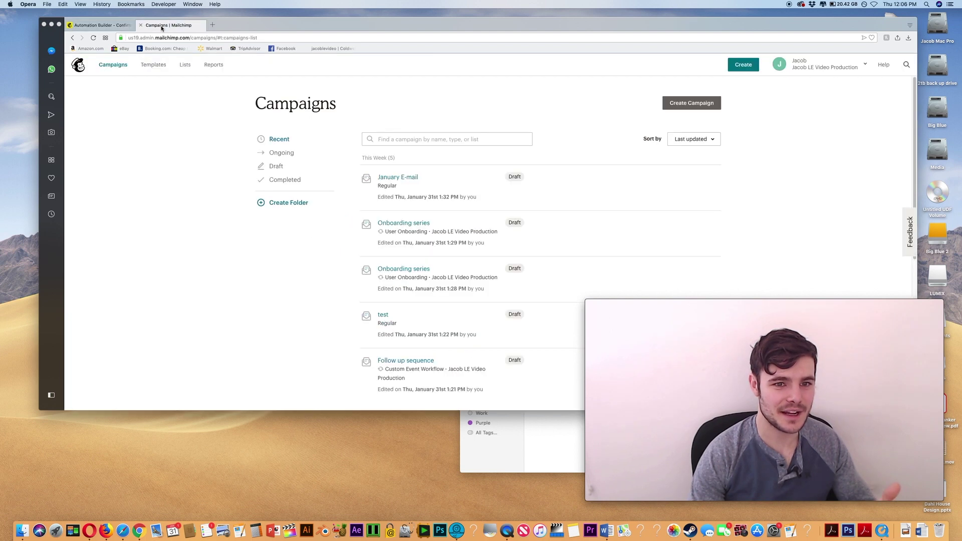
Step: Create a regular email campaign named January and open its draft
{"action": "left_click_drag", "start_coordinate": [269, 28], "coordinate": [251, 29]}
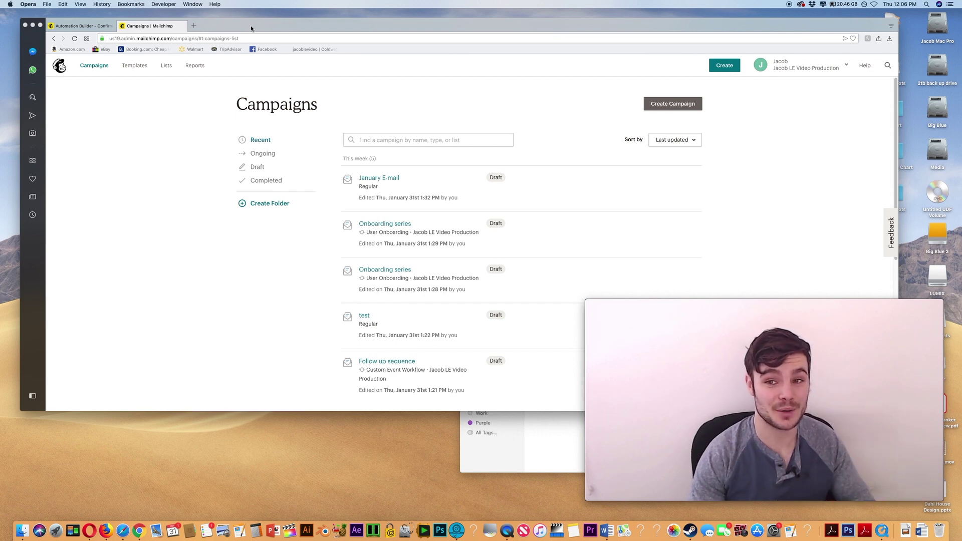
{"action": "left_click", "coordinate": [731, 70]}
{"action": "left_click", "coordinate": [332, 110]}
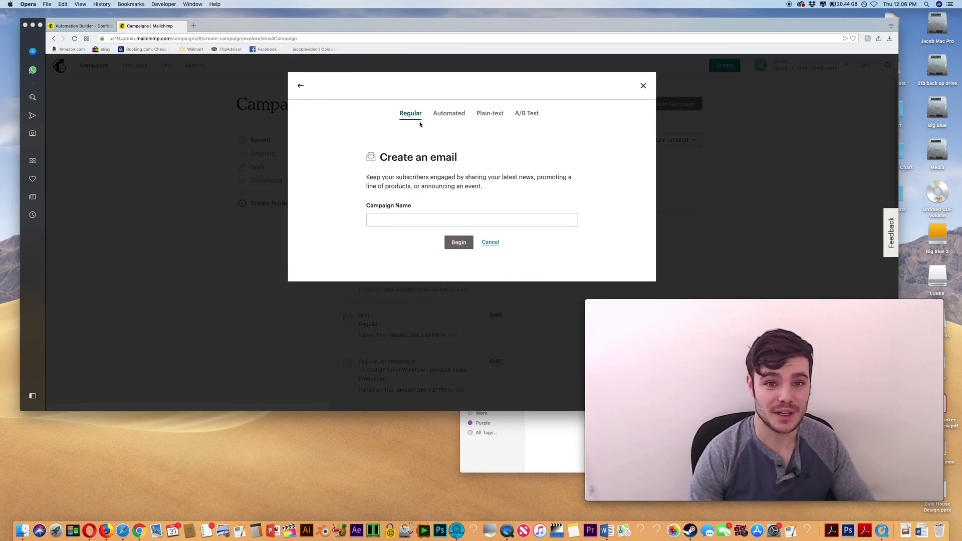
{"action": "left_click", "coordinate": [397, 221]}
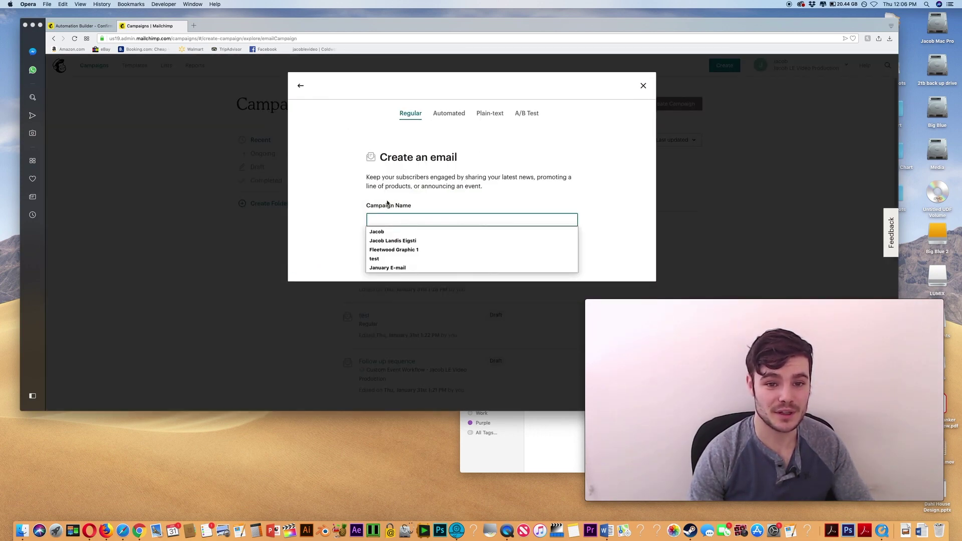
{"action": "type", "text": "January"}
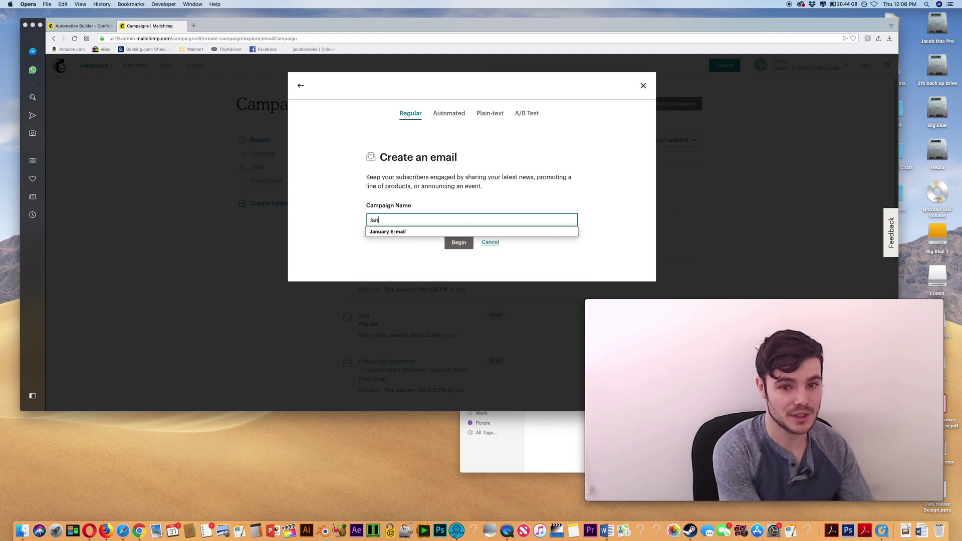
{"action": "left_click", "coordinate": [307, 230]}
{"action": "left_click", "coordinate": [459, 242]}
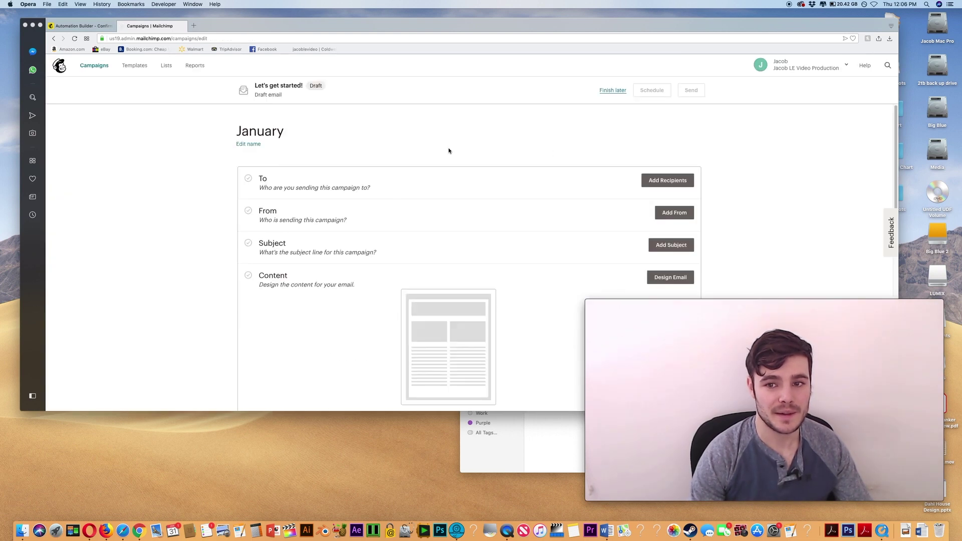
Step: Select the only mailing list as the January campaign's recipients
{"action": "left_click", "coordinate": [655, 181]}
{"action": "left_click", "coordinate": [336, 214]}
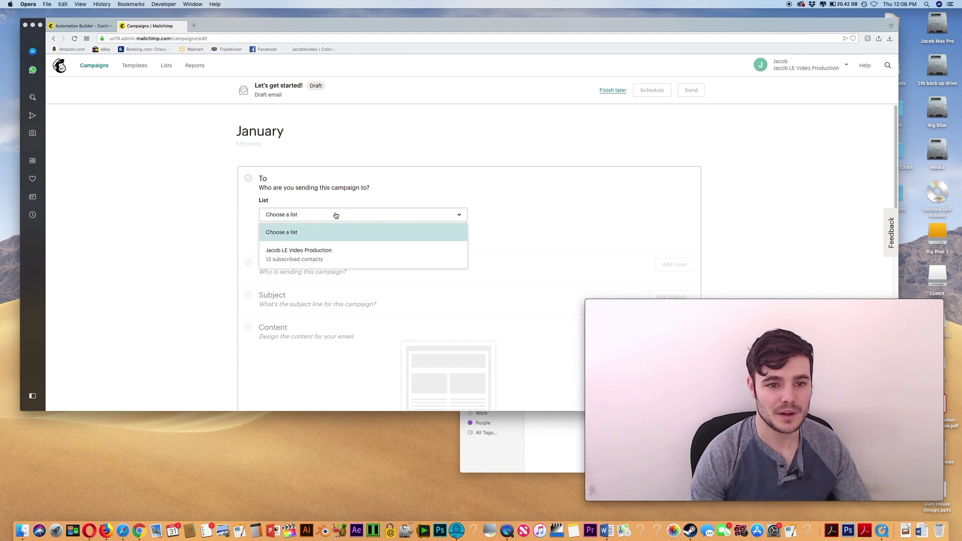
{"action": "left_click", "coordinate": [333, 259]}
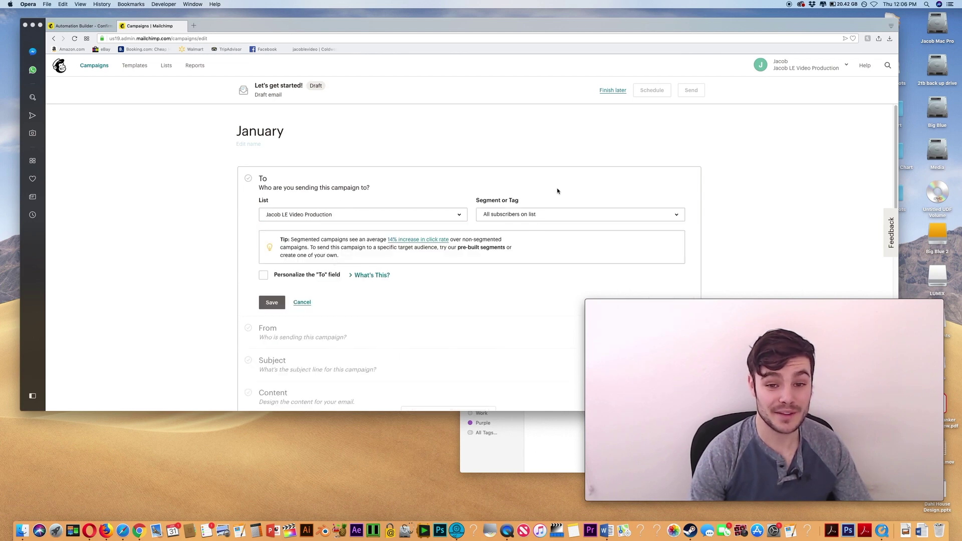
Step: Build a new segment with an Automation Activity condition on the Welcome message workflow
{"action": "left_click", "coordinate": [560, 215]}
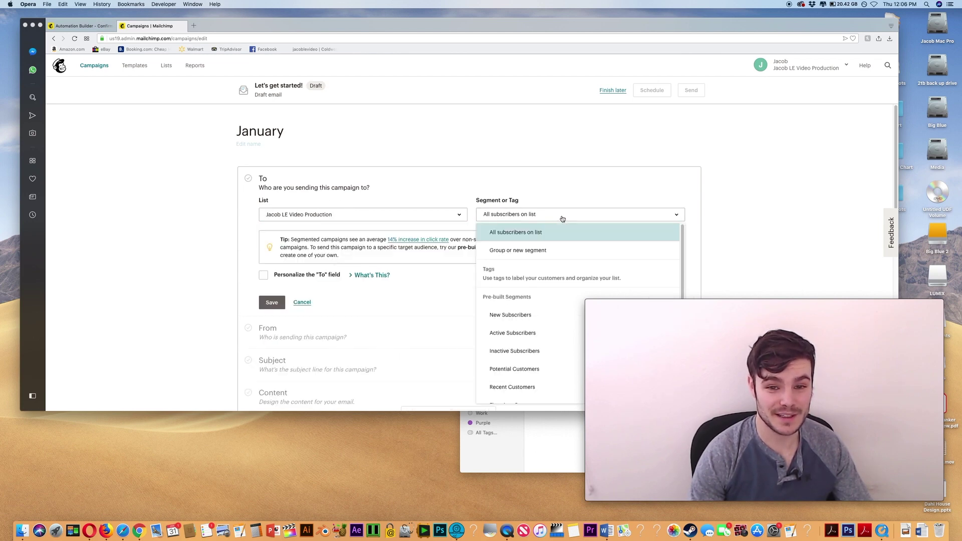
{"action": "left_click", "coordinate": [534, 252]}
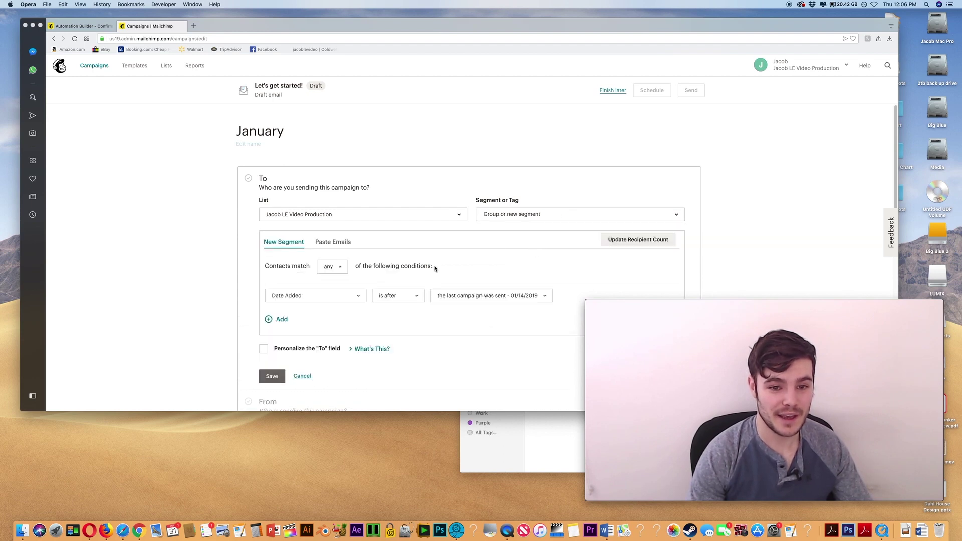
{"action": "left_click", "coordinate": [352, 297]}
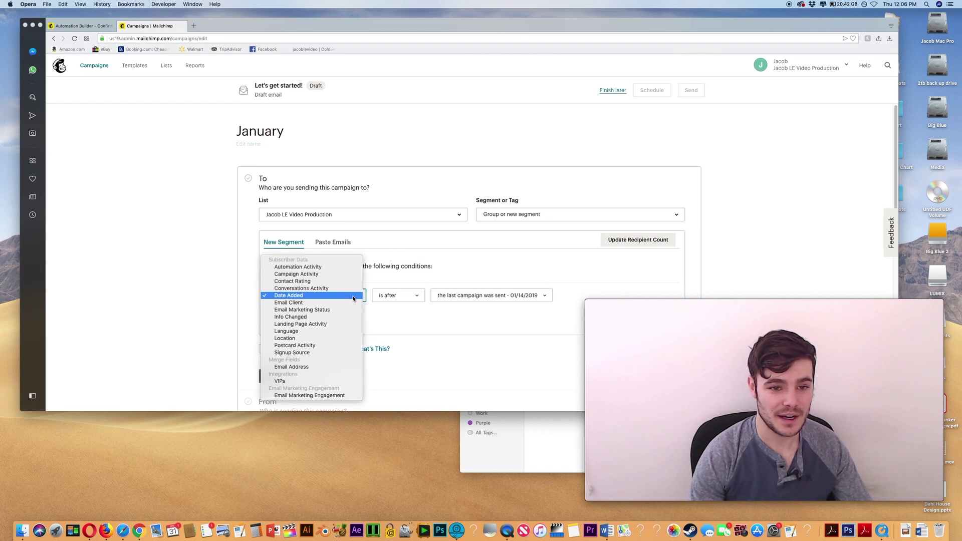
{"action": "left_click", "coordinate": [344, 267]}
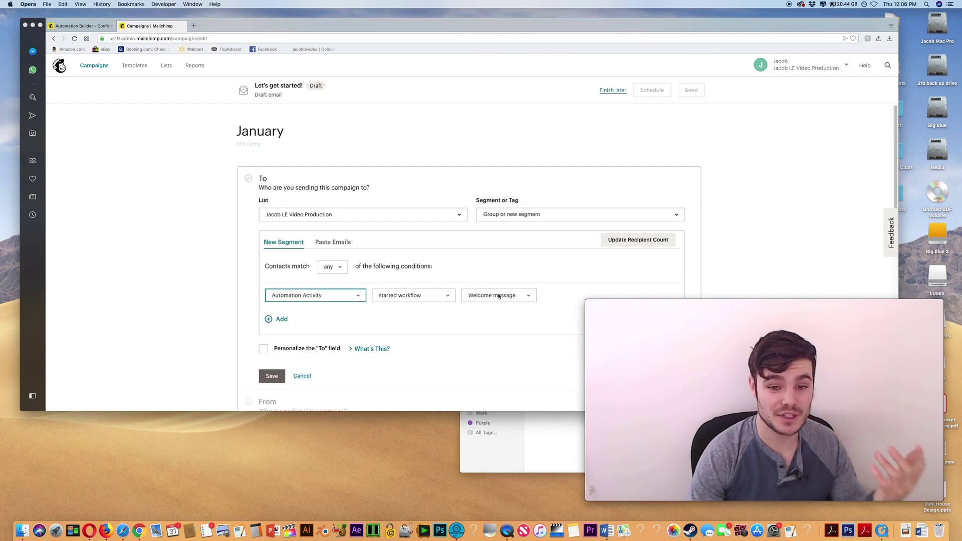
{"action": "left_click", "coordinate": [419, 295]}
Step: Change the segment condition from started to 'completed workflow' for Welcome message
{"action": "left_click", "coordinate": [419, 303]}
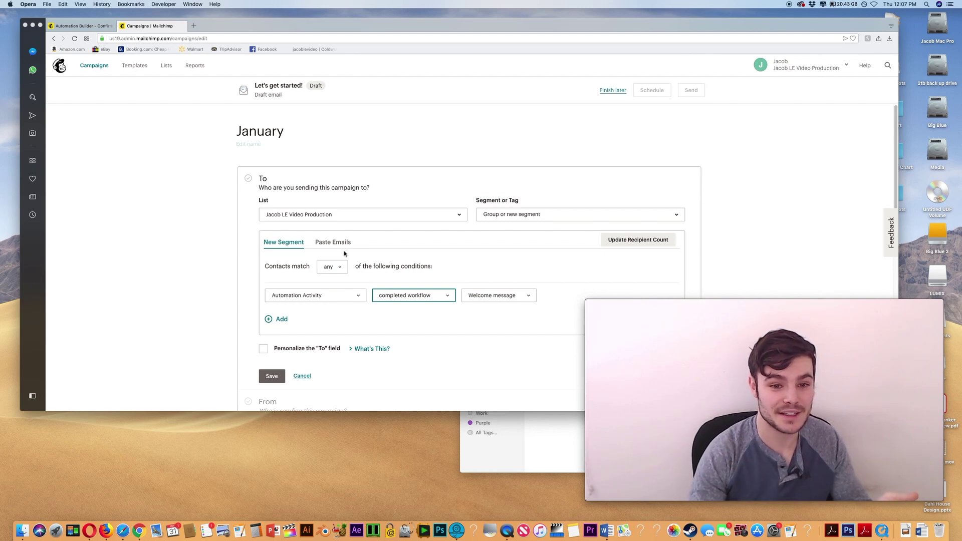
{"action": "left_click", "coordinate": [307, 295]}
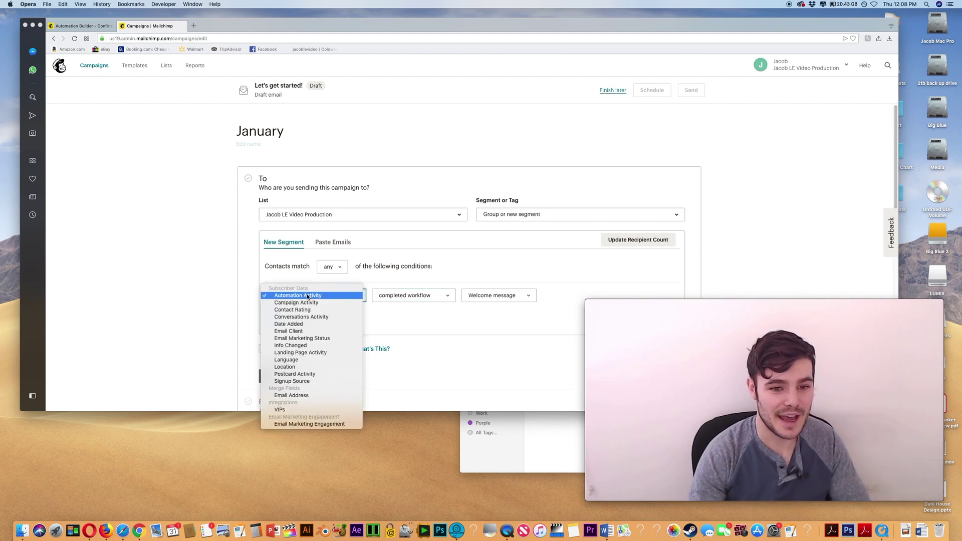
Step: Replace the workflow rule with 'Date Added is after a specific date', choosing 1/17/2019 on the calendar
{"action": "left_click", "coordinate": [298, 325]}
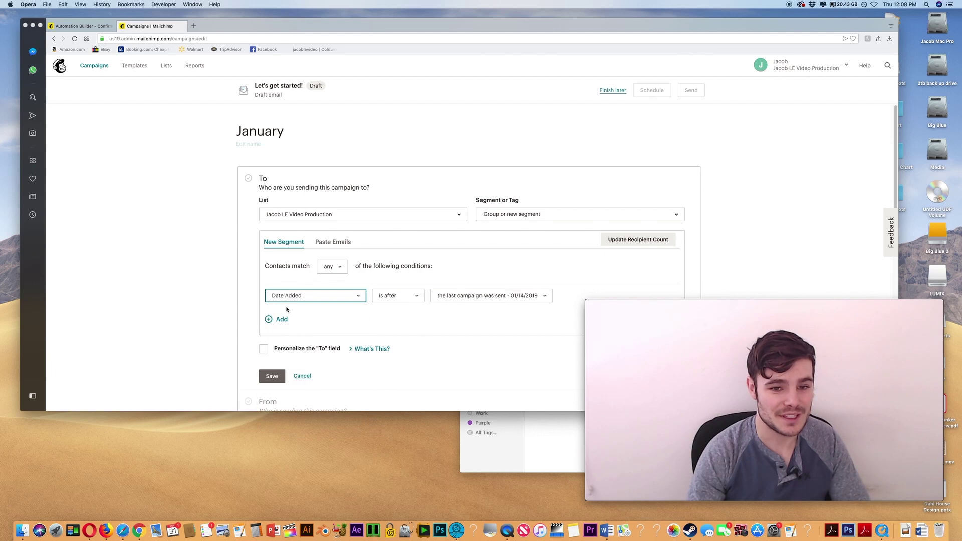
{"action": "left_click", "coordinate": [500, 295]}
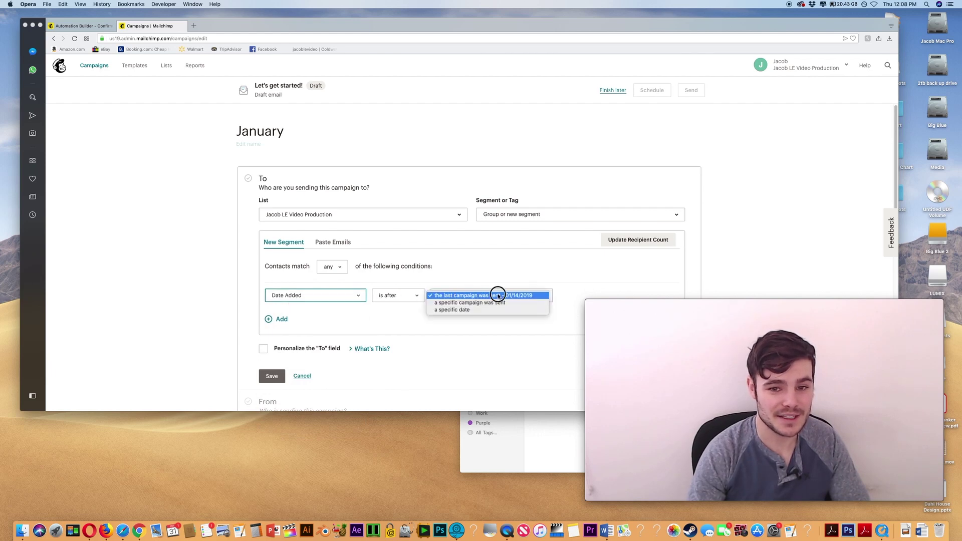
{"action": "left_click", "coordinate": [469, 309]}
{"action": "left_click", "coordinate": [618, 295]}
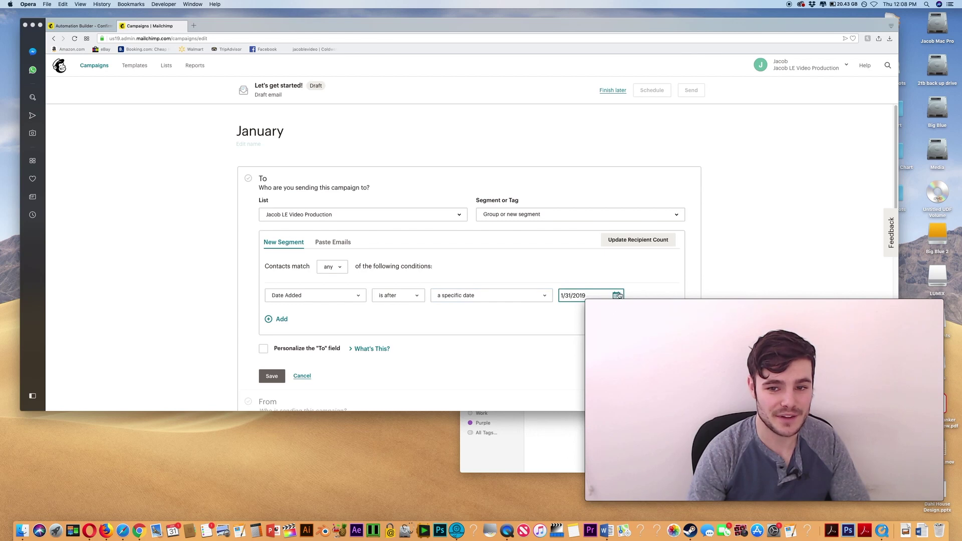
{"action": "left_click_drag", "start_coordinate": [533, 36], "coordinate": [404, 25]}
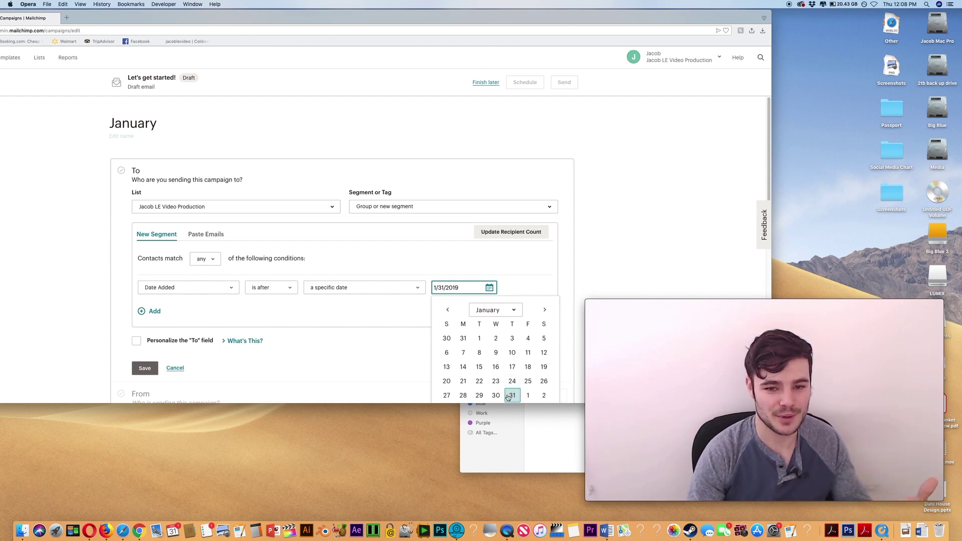
{"action": "left_click", "coordinate": [514, 366]}
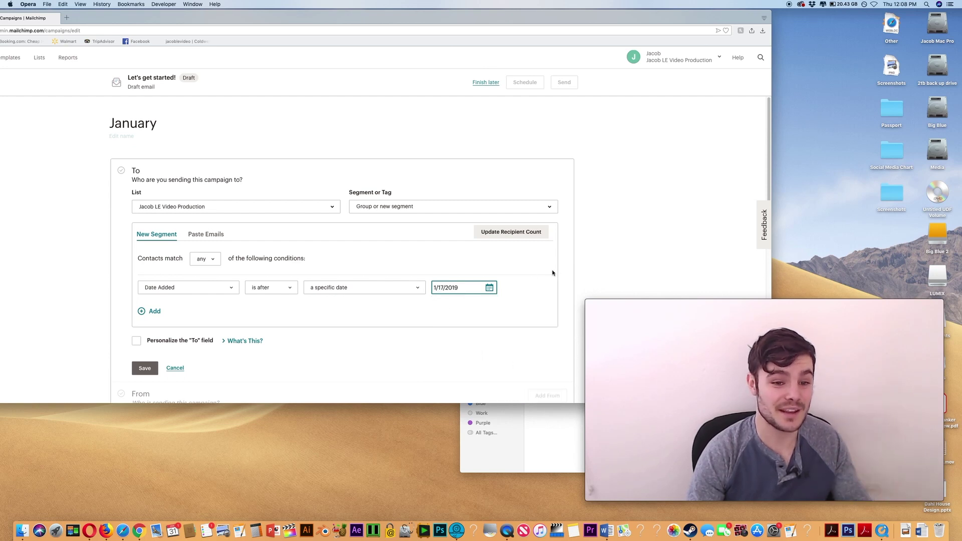